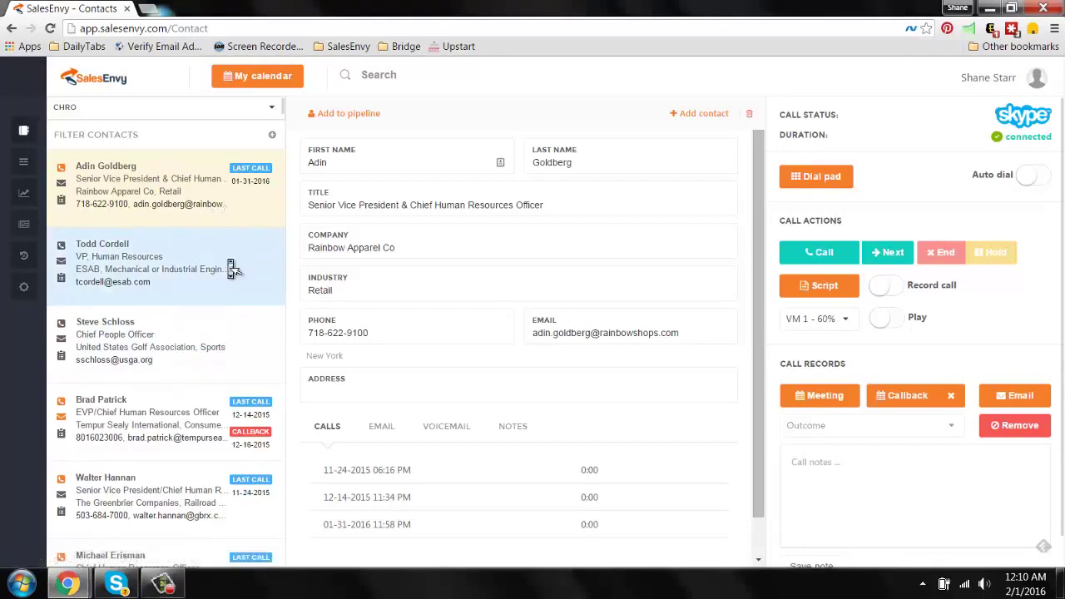
- Browse the contacts in the CHRO list and return to its beginning
scroll(233, 268, "down", 10)
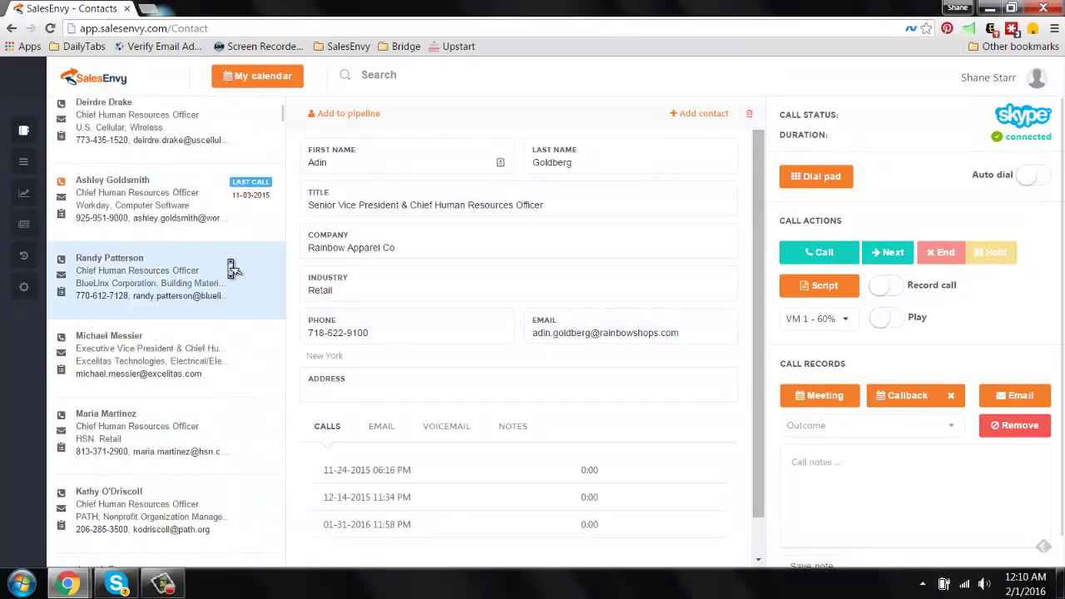
scroll(233, 268, "down", 15)
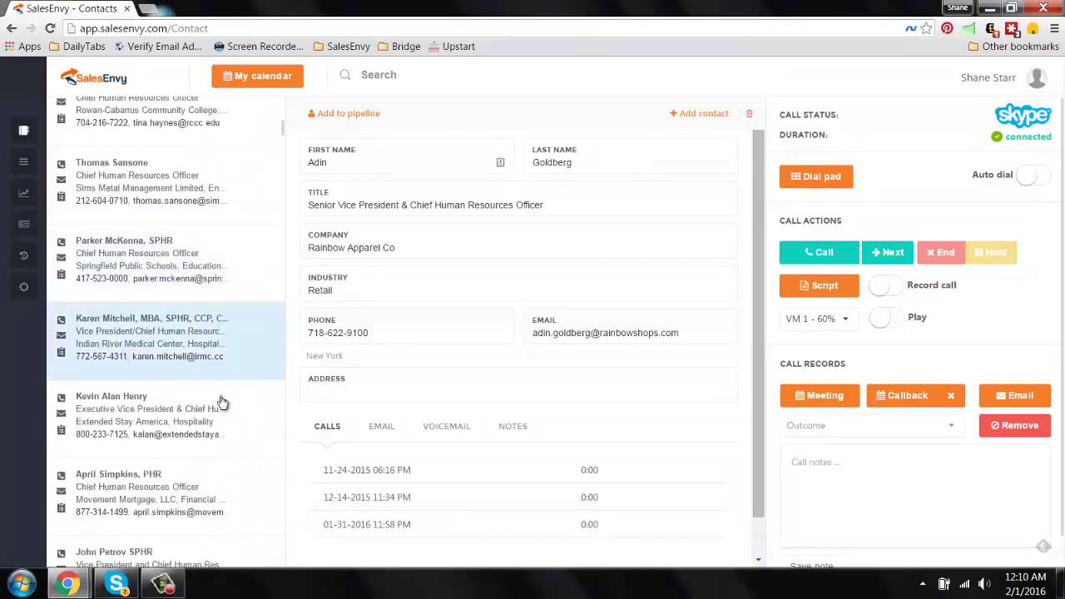
scroll(226, 420, "up", 15)
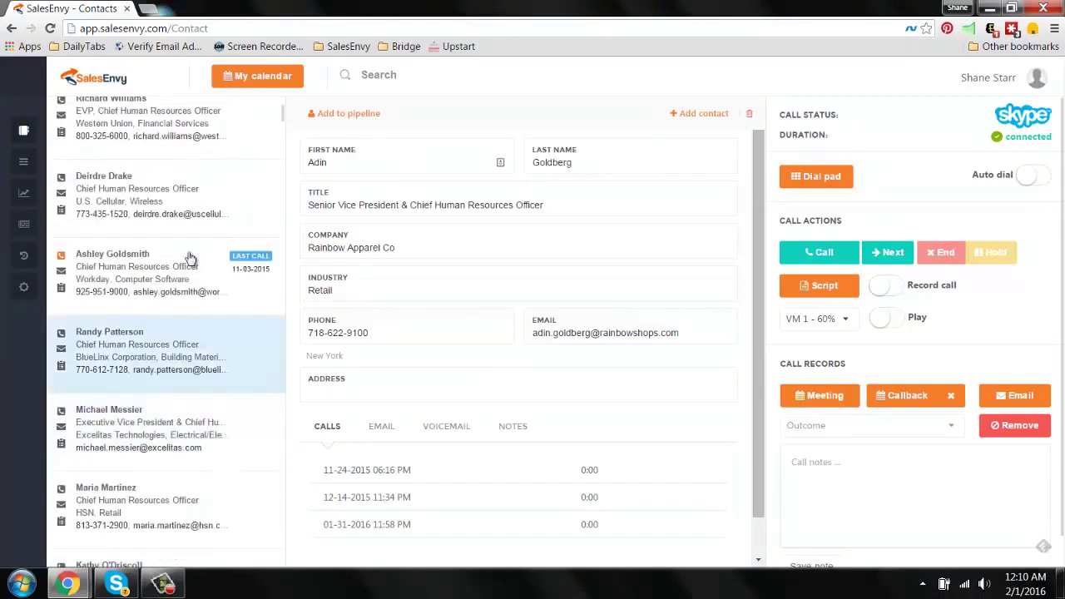
scroll(190, 259, "up", 10)
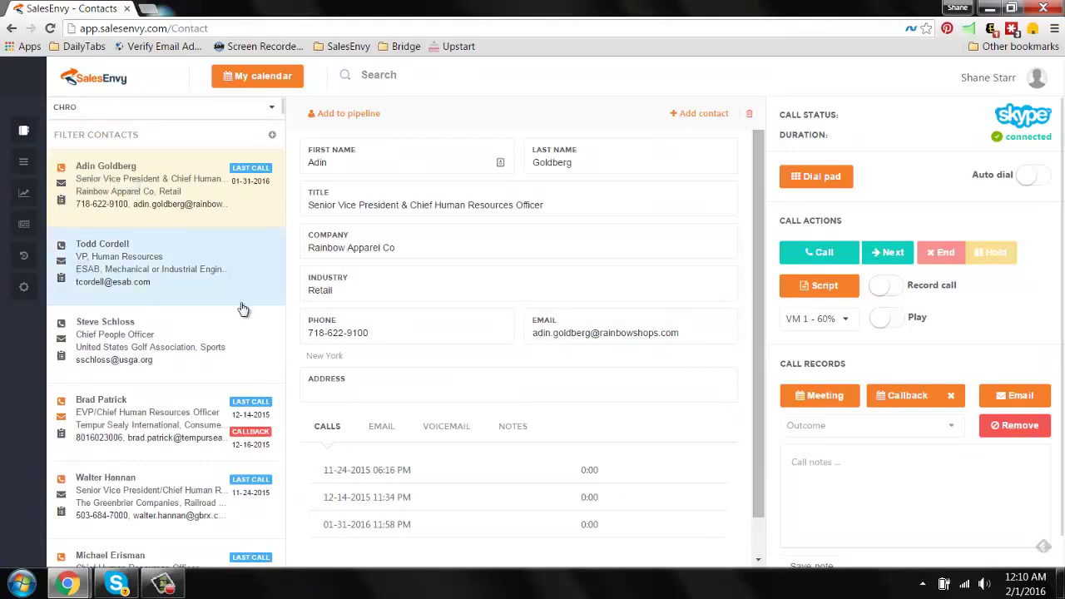
scroll(223, 350, "down", 5)
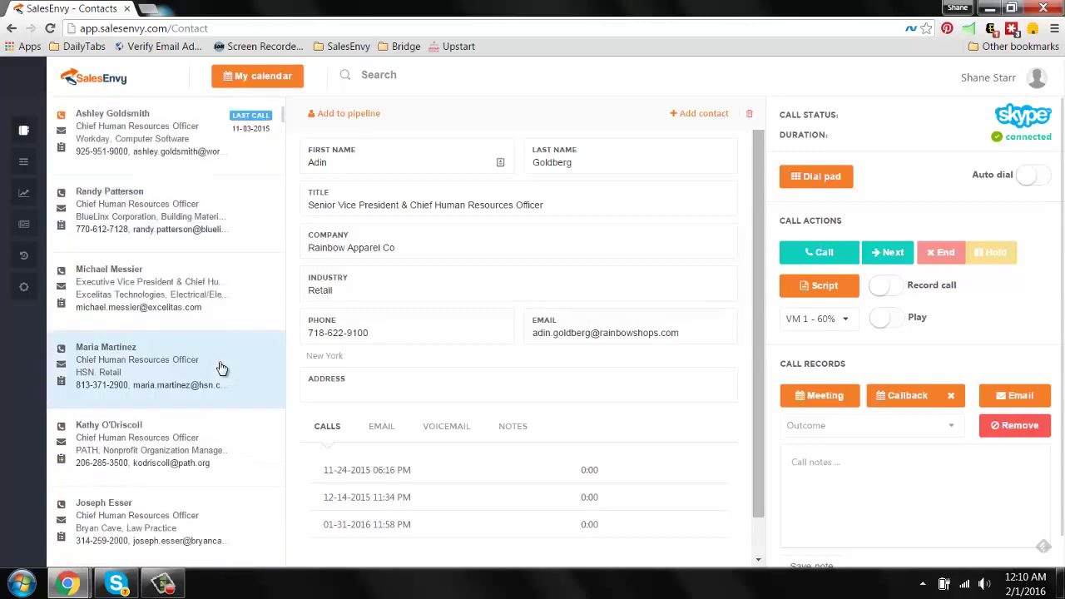
scroll(221, 369, "down", 10)
scroll(222, 369, "up", 5)
scroll(222, 368, "up", 15)
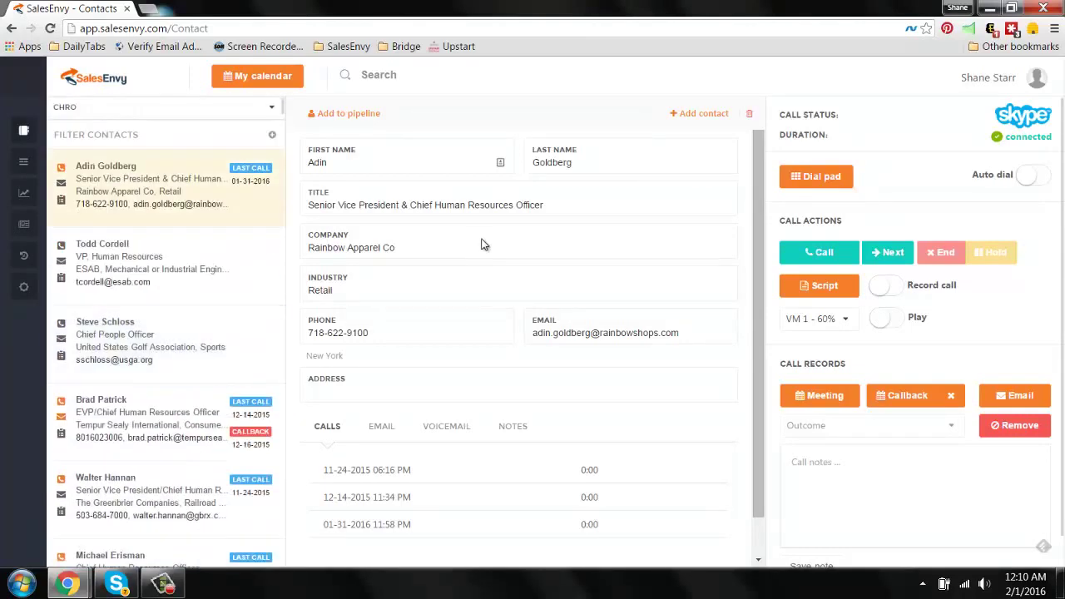
- View the ESAB contact, and review the email, voicemail and notes history of the Tempur Sealy International contact
left_click(226, 283)
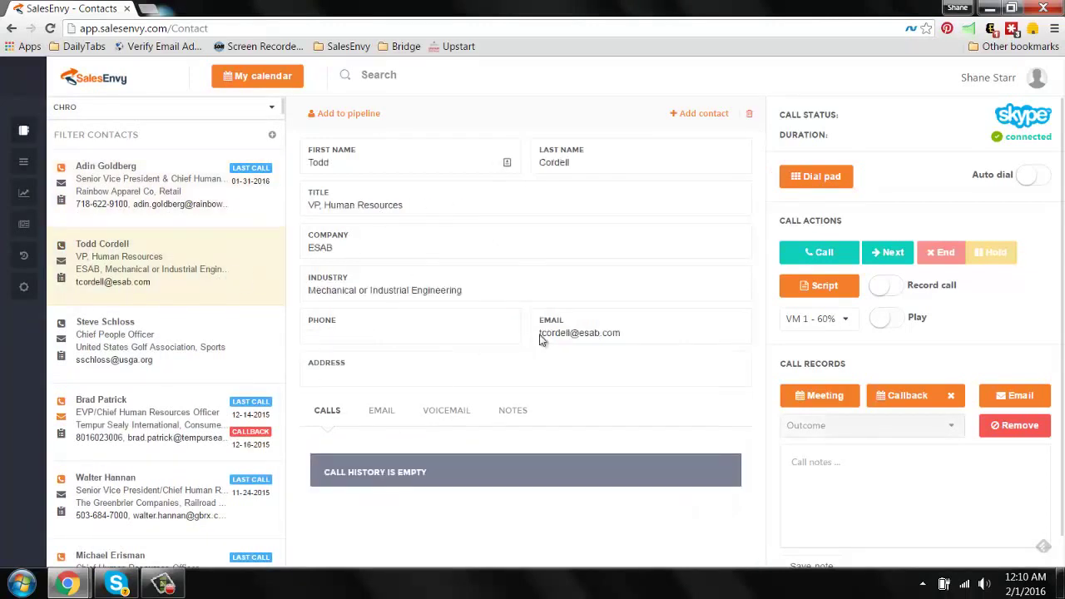
left_click(183, 431)
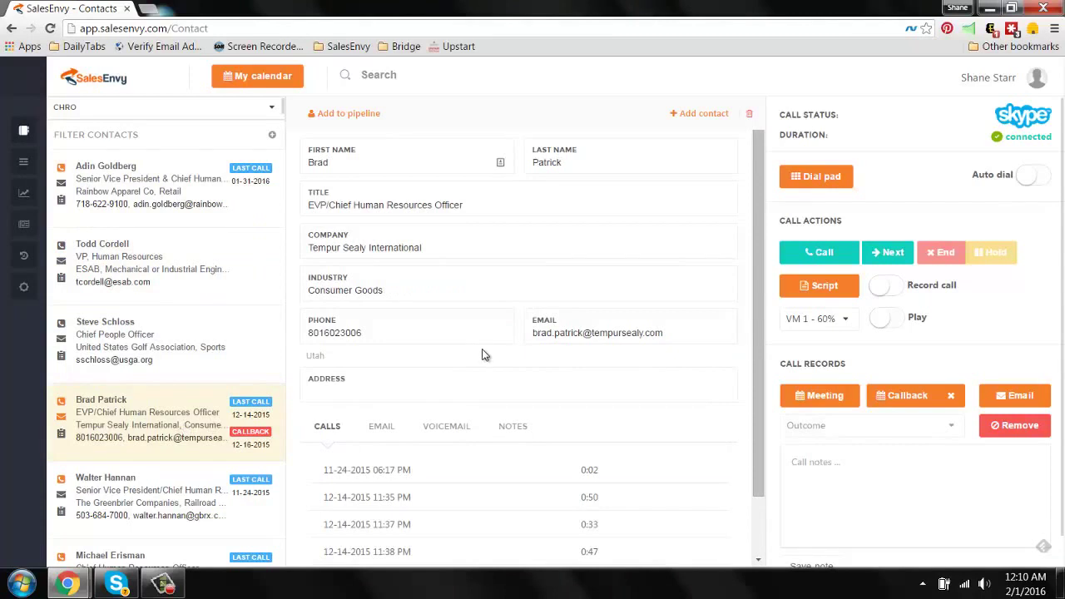
scroll(483, 353, "down", 1)
left_click(385, 367)
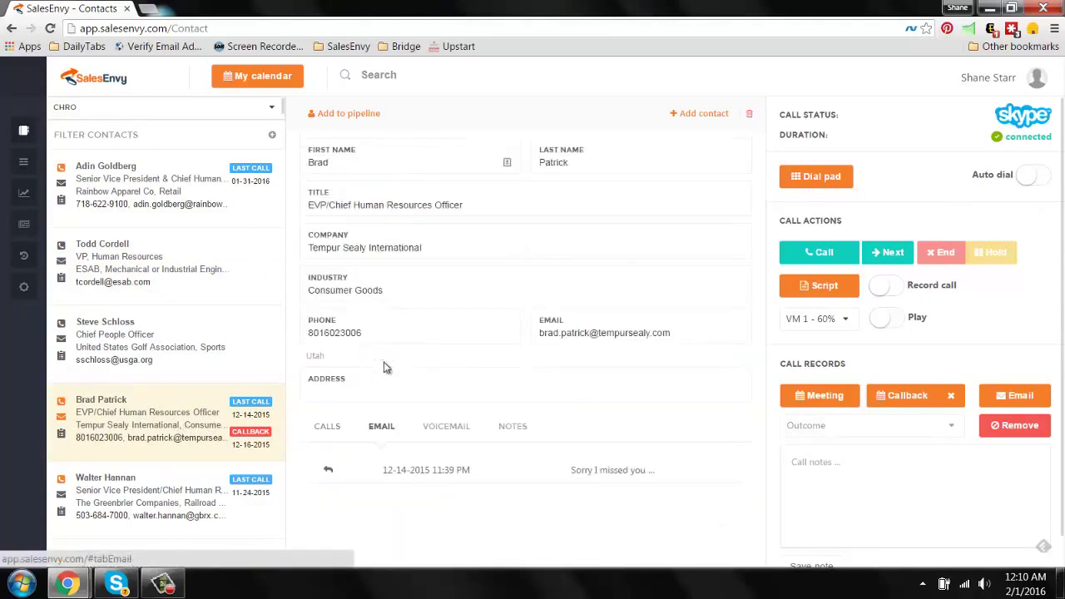
left_click(438, 429)
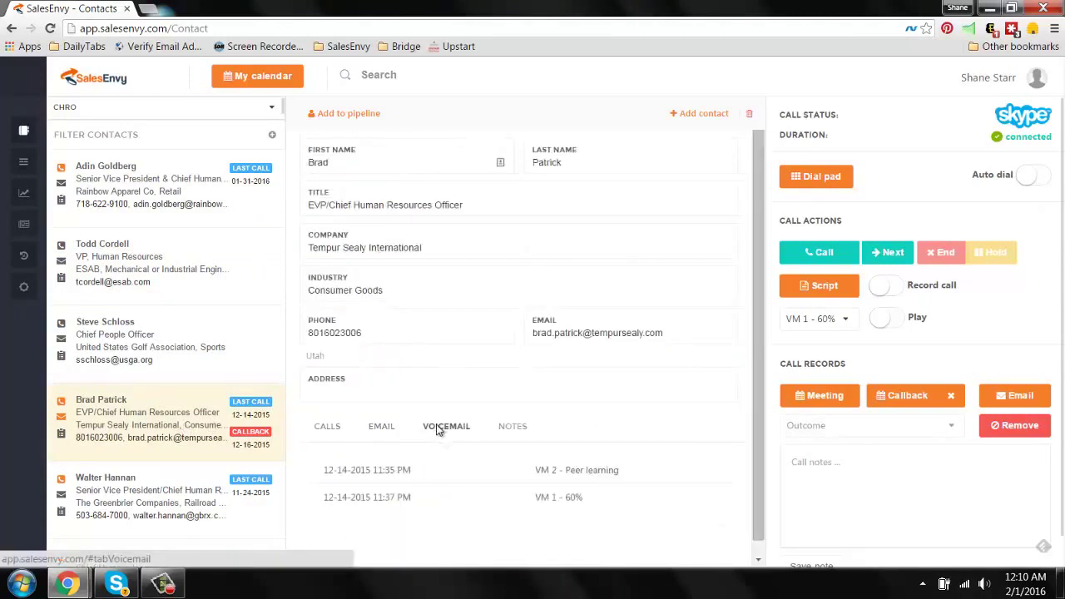
left_click(512, 430)
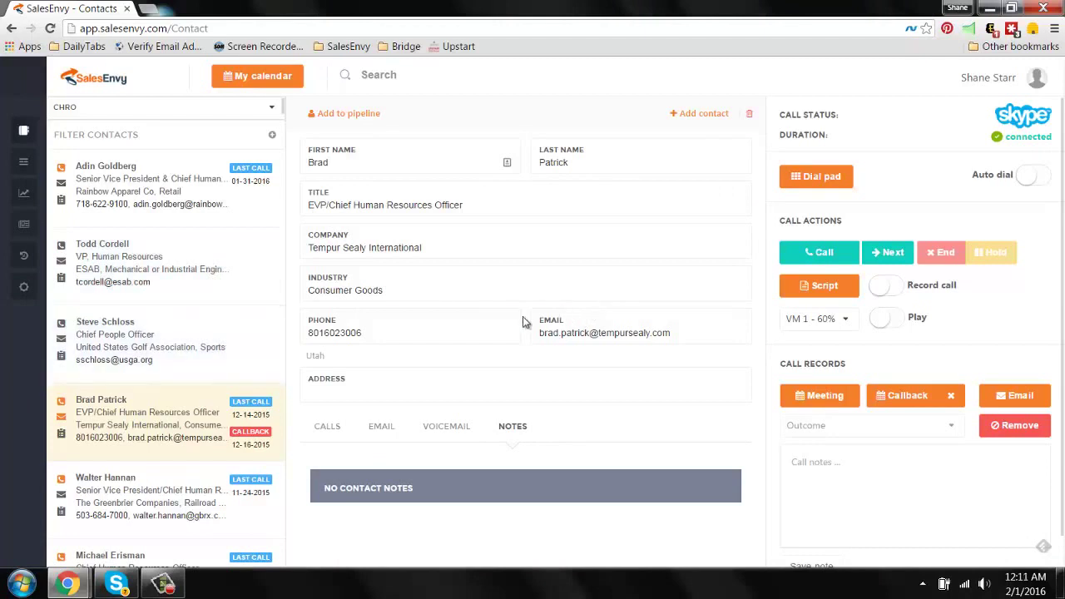
- Open the Rainbow Apparel Co contact and view the dial pad, closing it without dialing
left_click(175, 196)
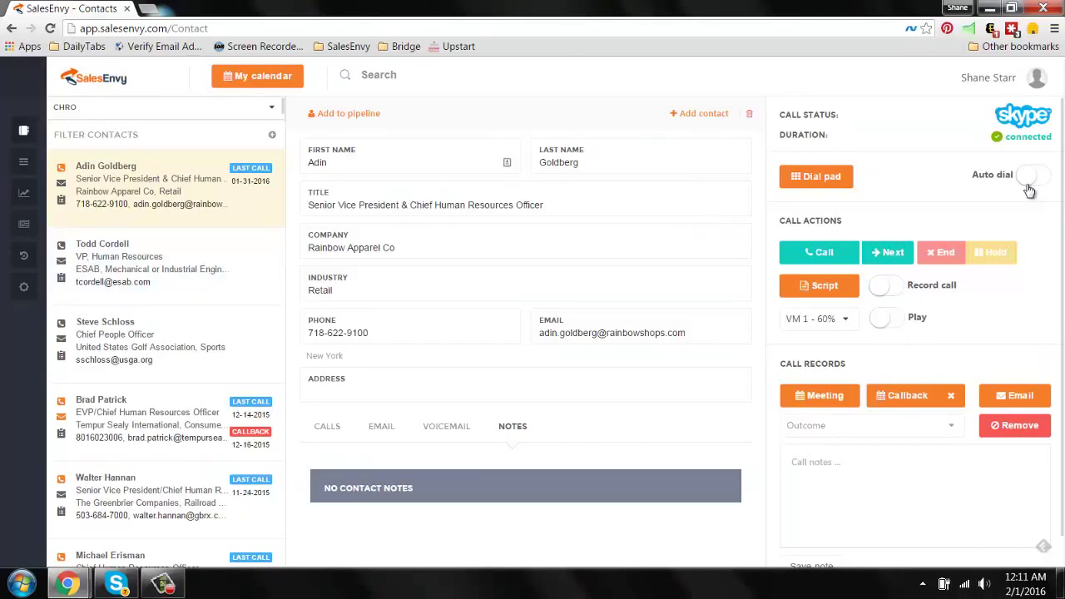
left_click(838, 184)
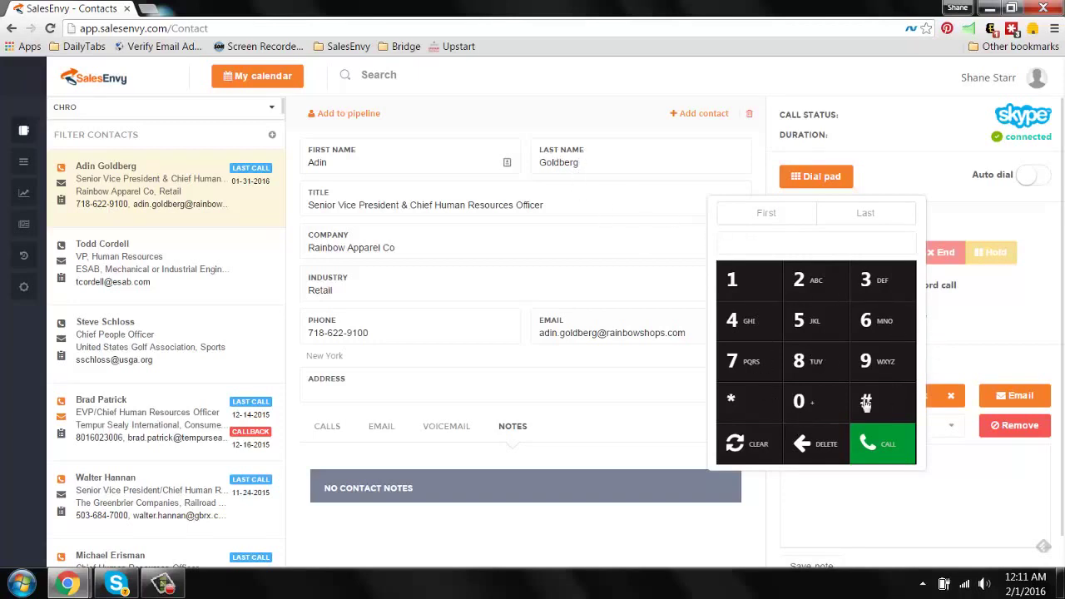
left_click(885, 177)
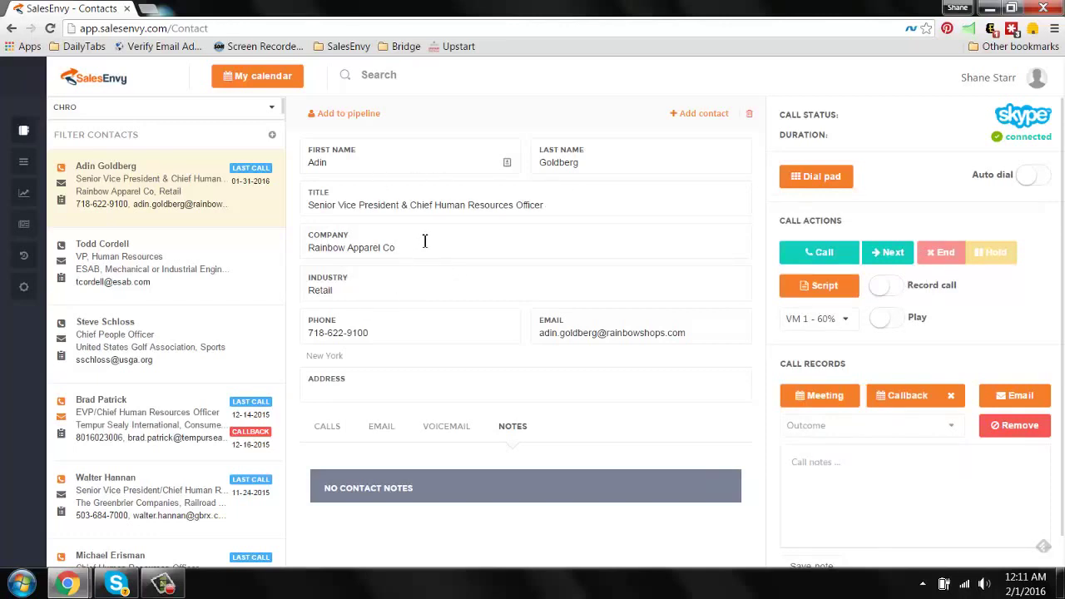
left_click(556, 205)
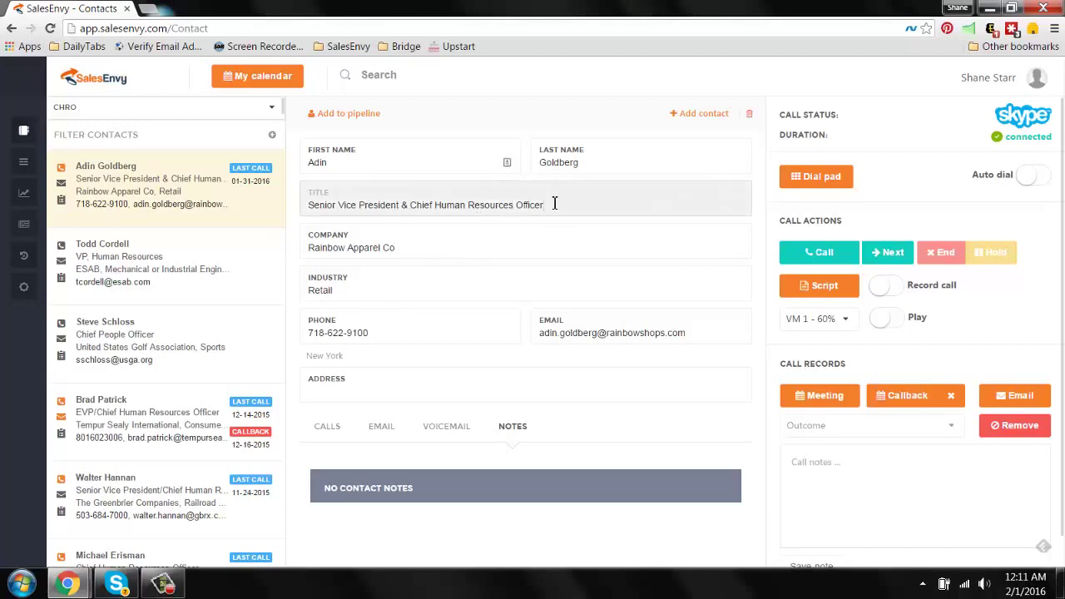
left_click_drag(554, 205, 288, 225)
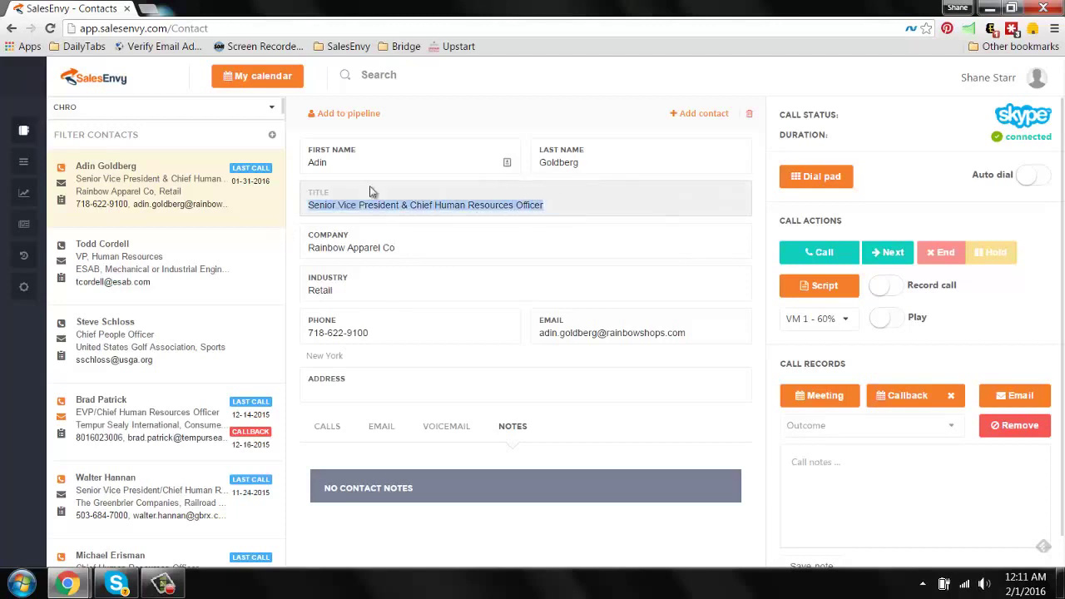
left_click(593, 180)
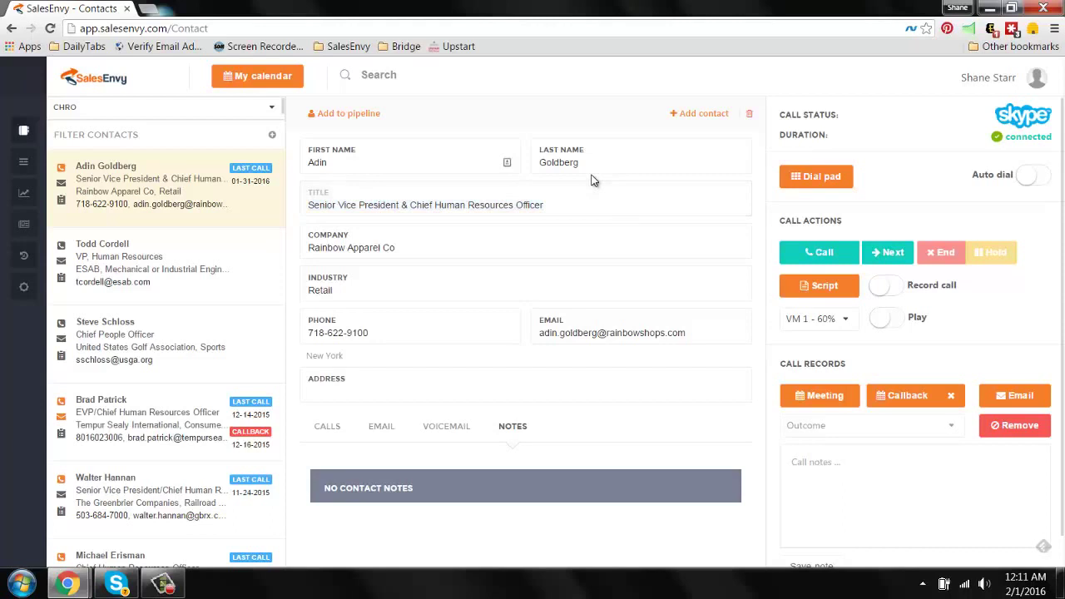
- Review the "Ask 2 questions .." call script for the Rainbow Apparel Co contact, checking the merged contact details, and close it
left_click(838, 287)
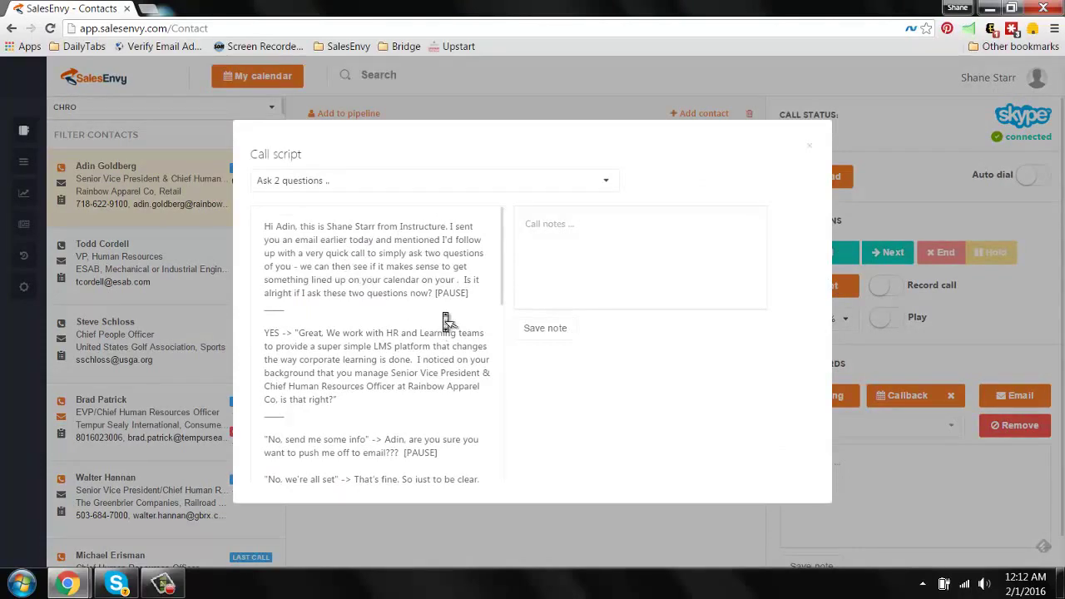
scroll(443, 316, "down", 5)
scroll(442, 316, "up", 5)
left_click_drag(265, 225, 410, 241)
scroll(409, 239, "down", 3)
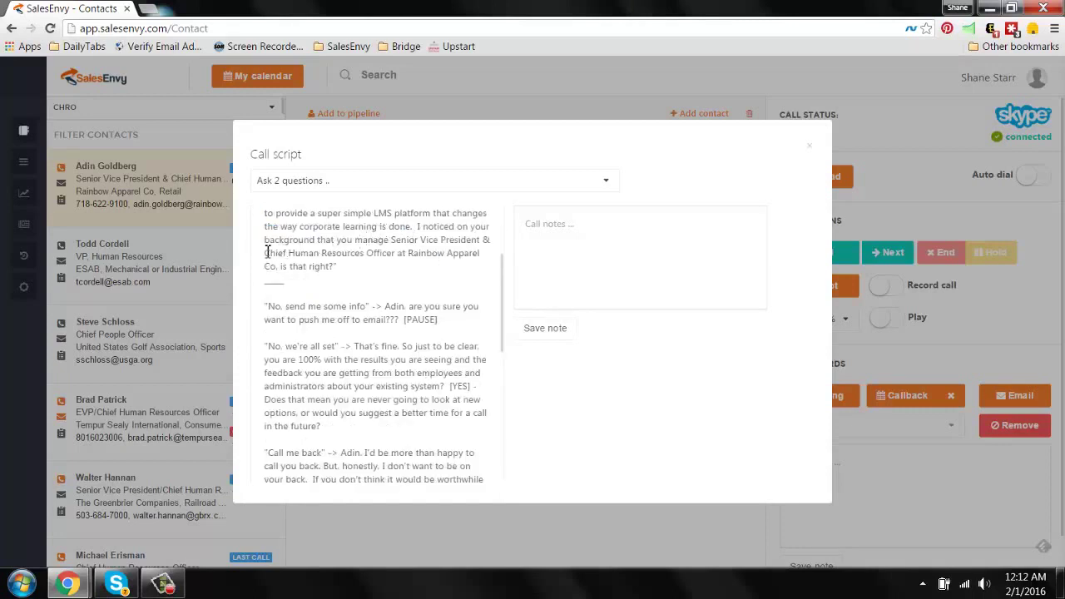
left_click_drag(265, 253, 441, 268)
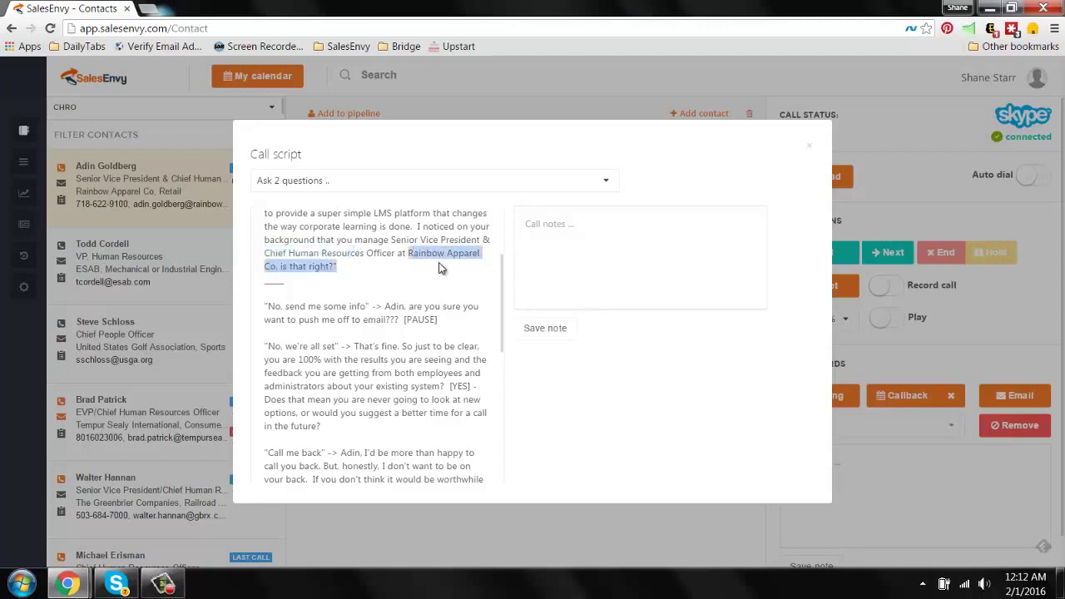
scroll(441, 268, "up", 3)
left_click(373, 329)
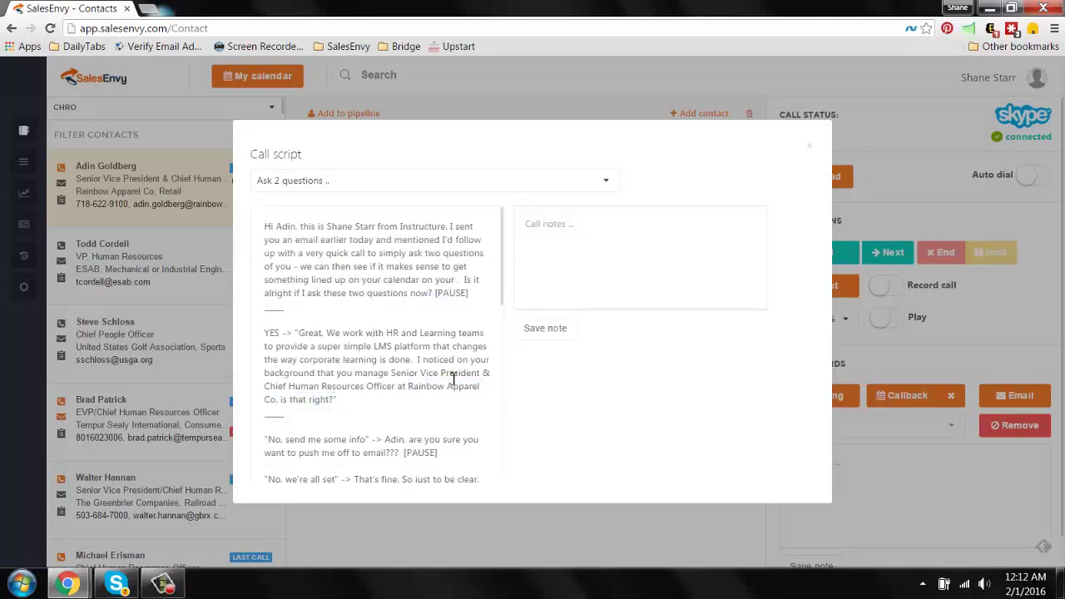
left_click(579, 257)
left_click(812, 151)
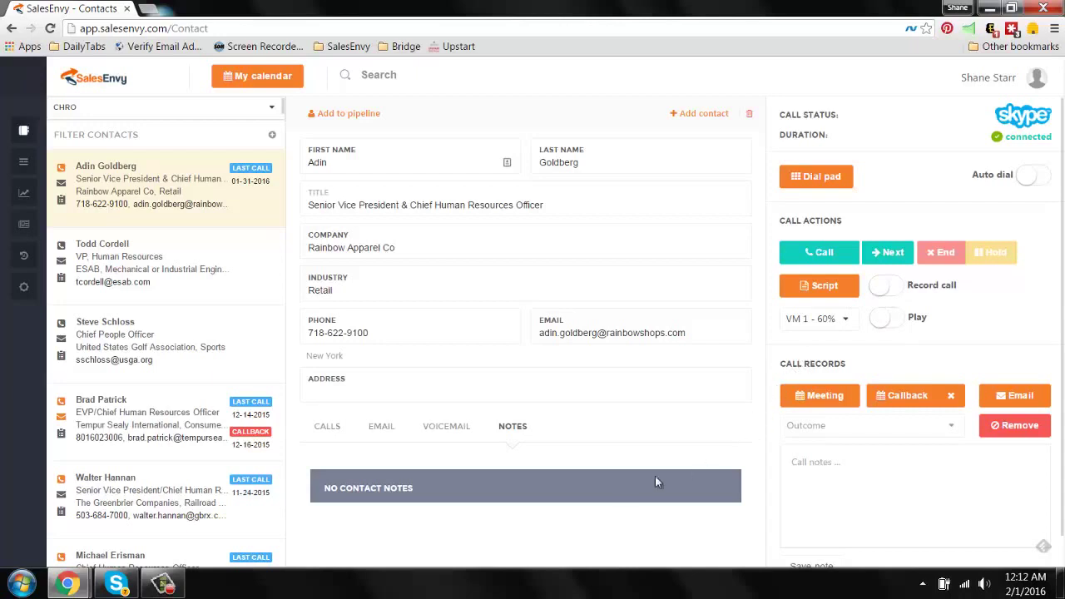
- View the meeting form for the Rainbow Apparel Co contact and close it without saving
left_click(826, 396)
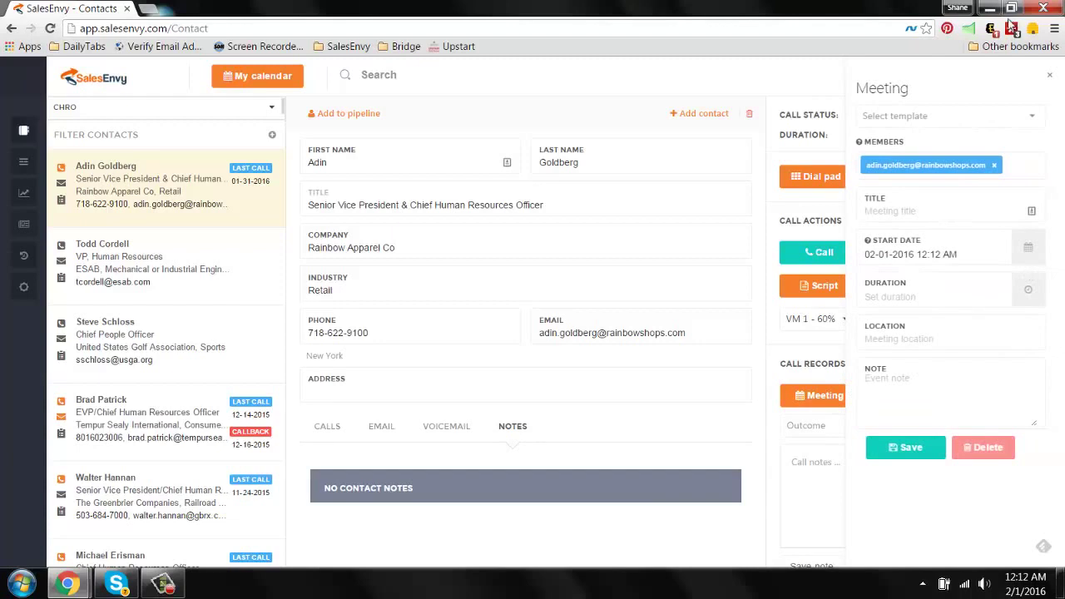
left_click(1050, 74)
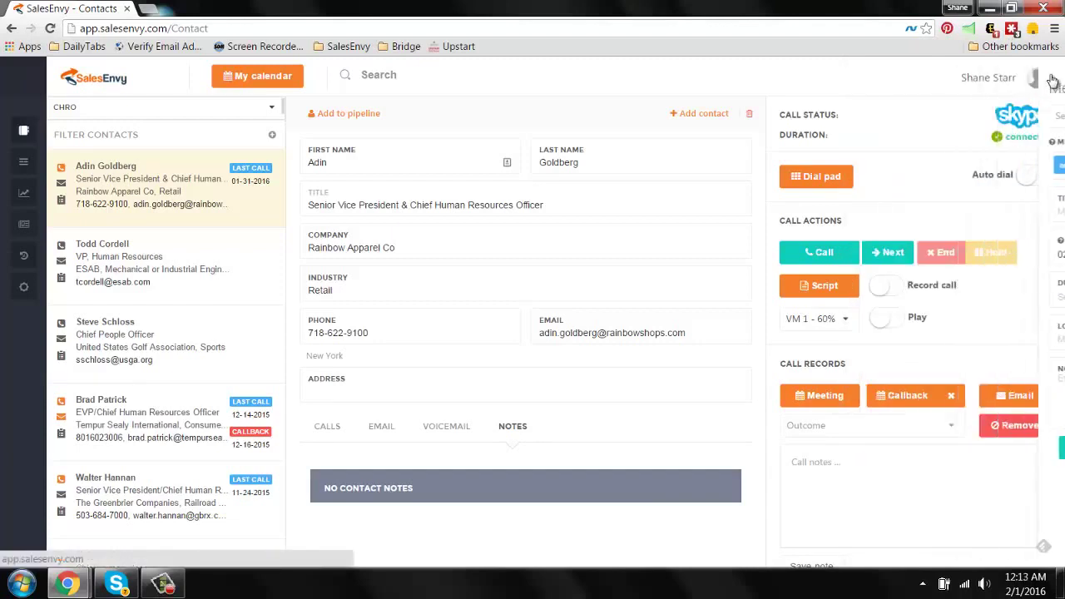
- Set the Rainbow Apparel Co contact's callback date to February 5, 2016
left_click(928, 402)
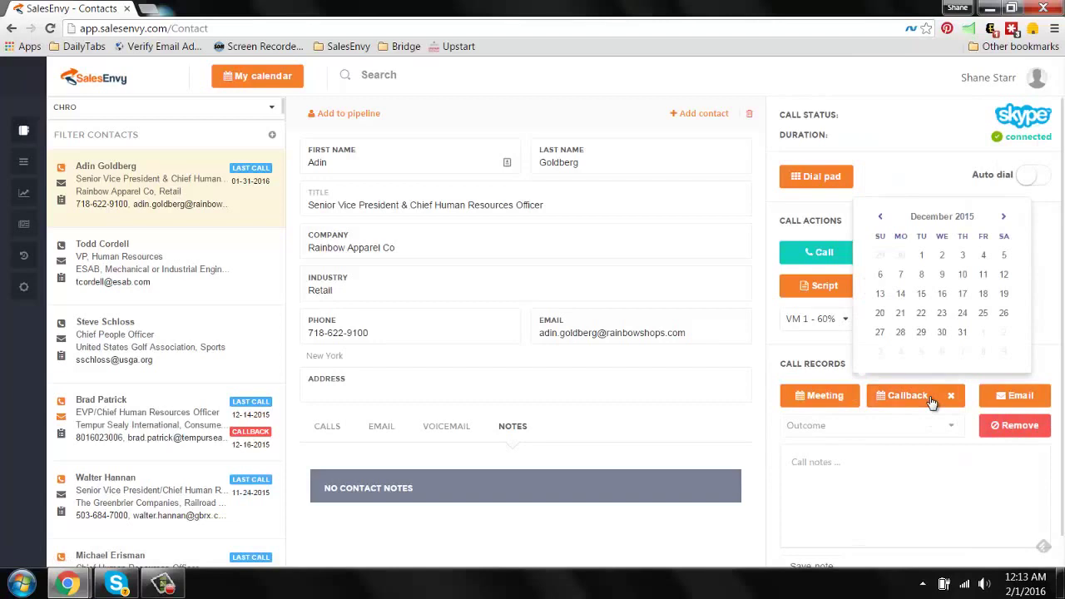
left_click(1004, 217)
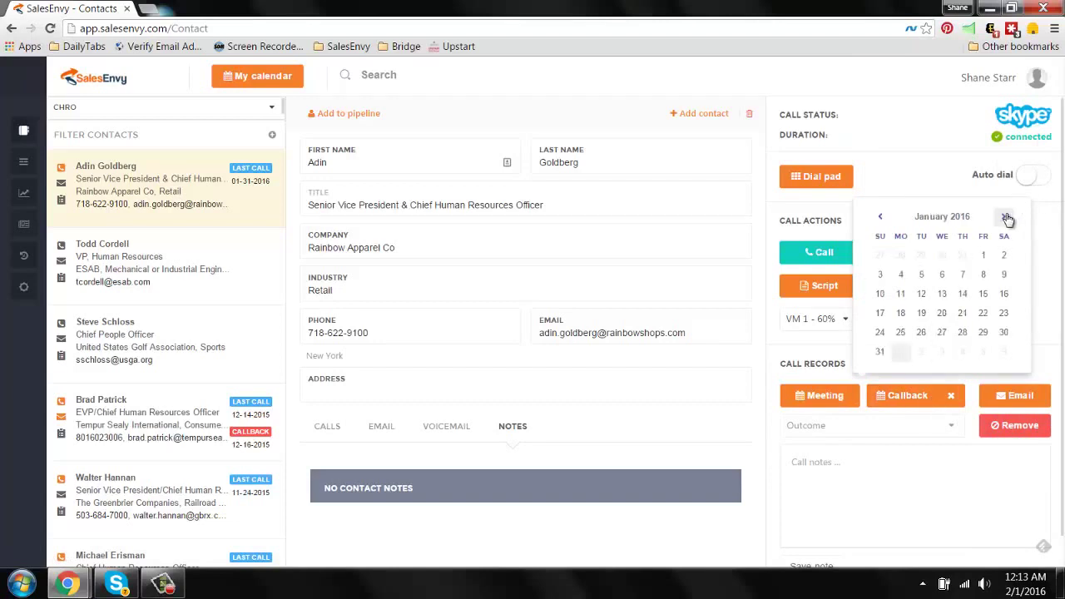
left_click(941, 335)
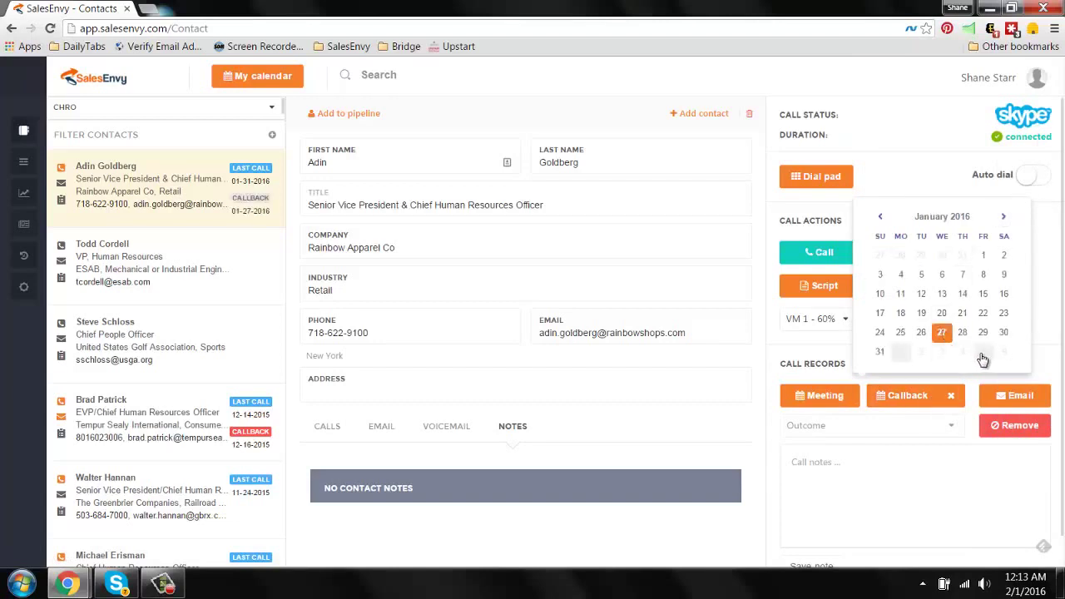
left_click(979, 353)
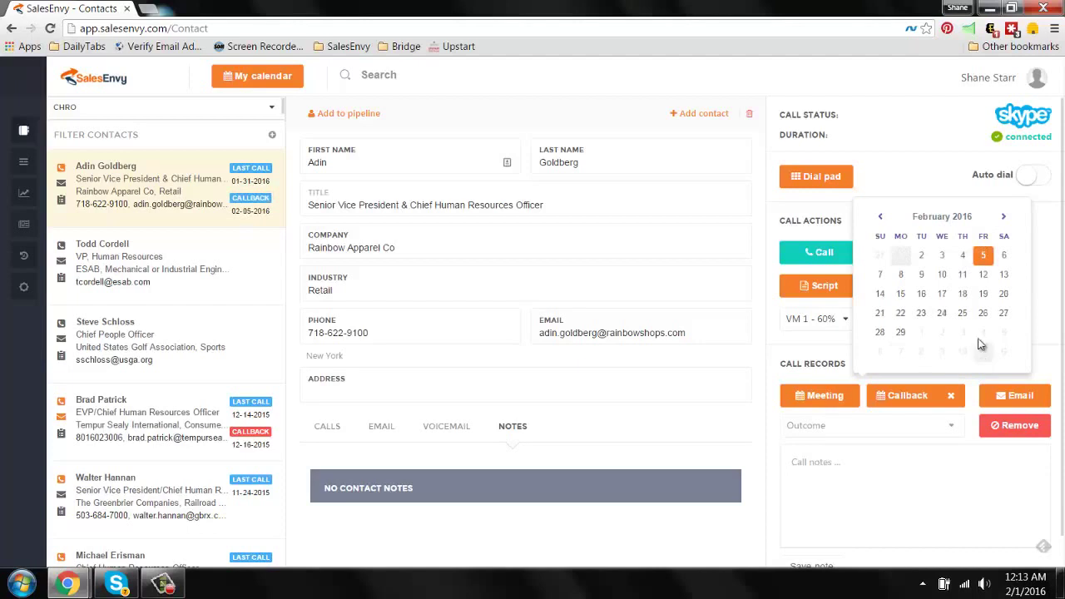
left_click(1045, 349)
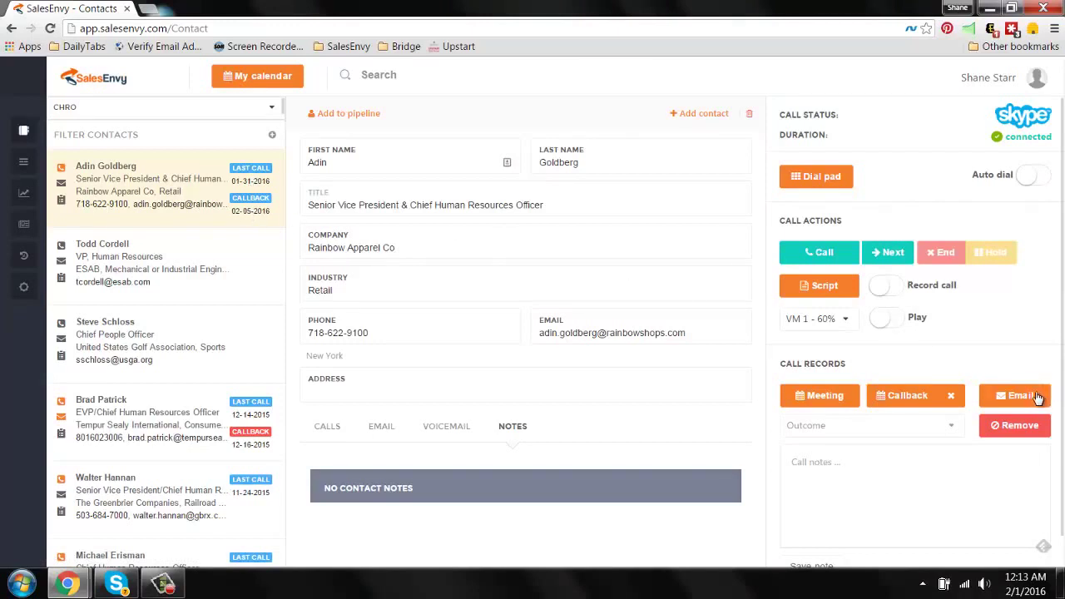
- Preview an email to the Rainbow Apparel Co contact using the "Cold intro" template, and cancel it without sending
left_click(1037, 398)
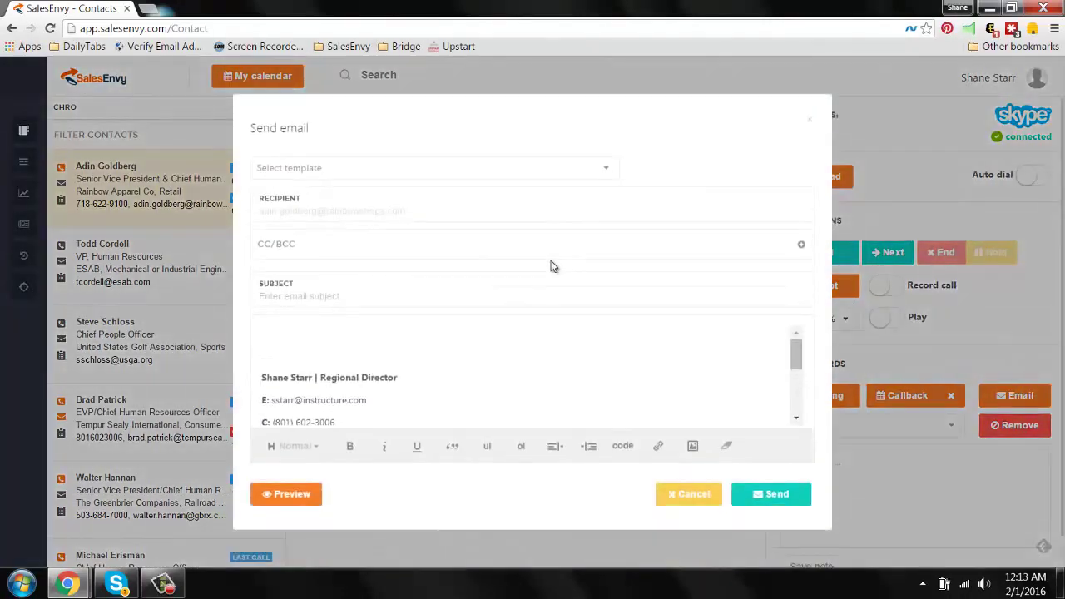
left_click(351, 172)
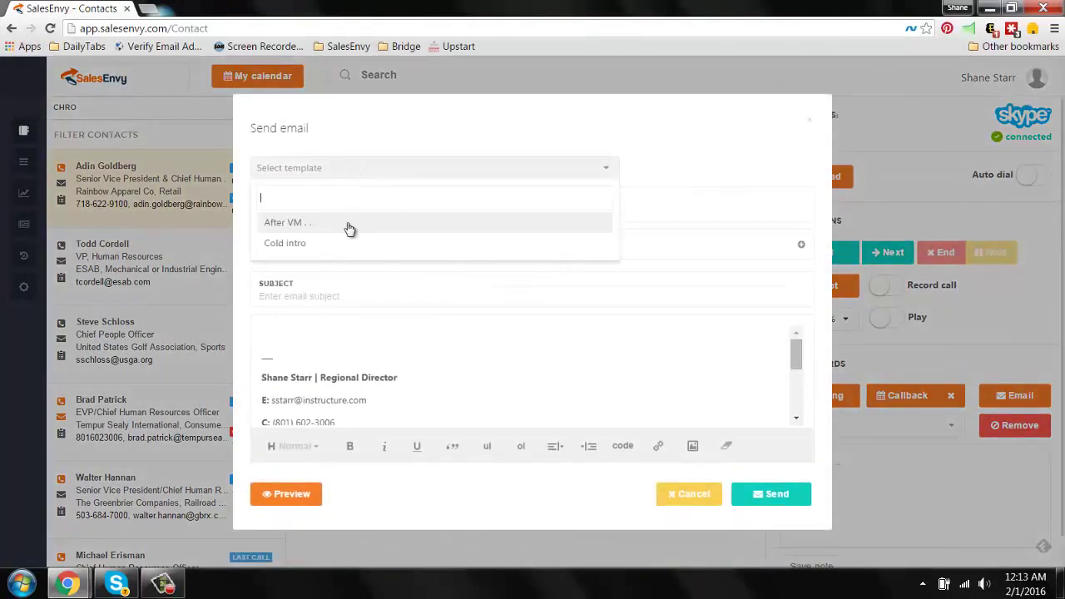
left_click(432, 257)
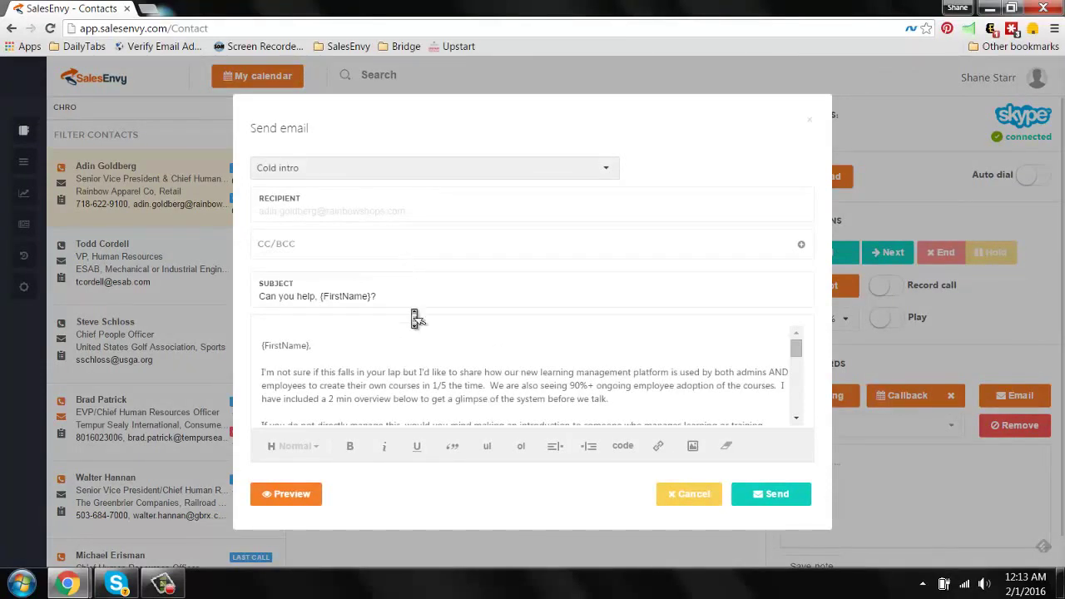
scroll(396, 370, "down", 5)
scroll(395, 370, "up", 5)
left_click(263, 497)
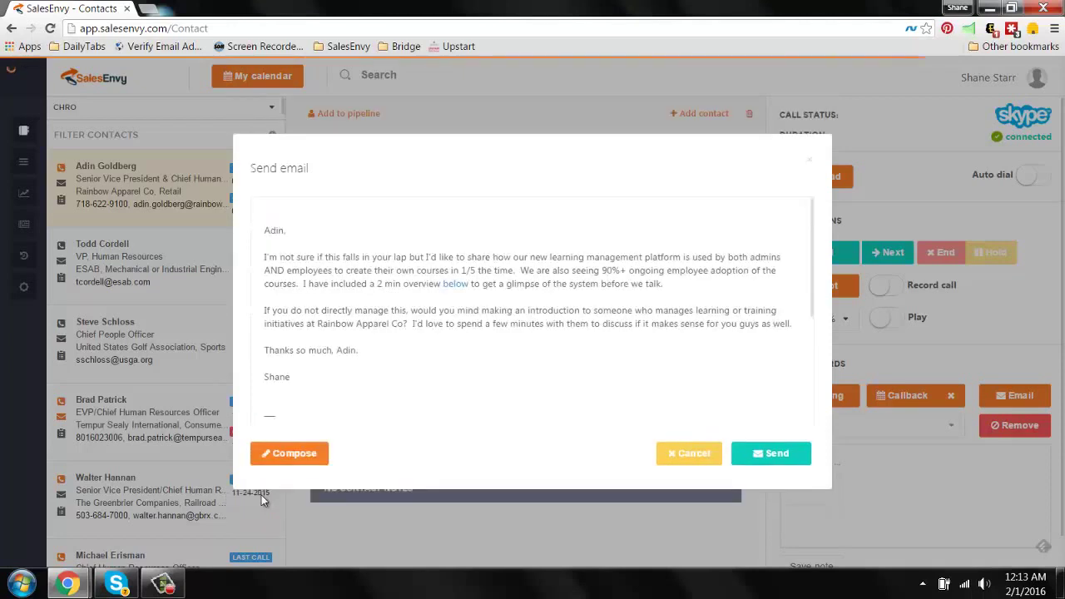
double_click(274, 230)
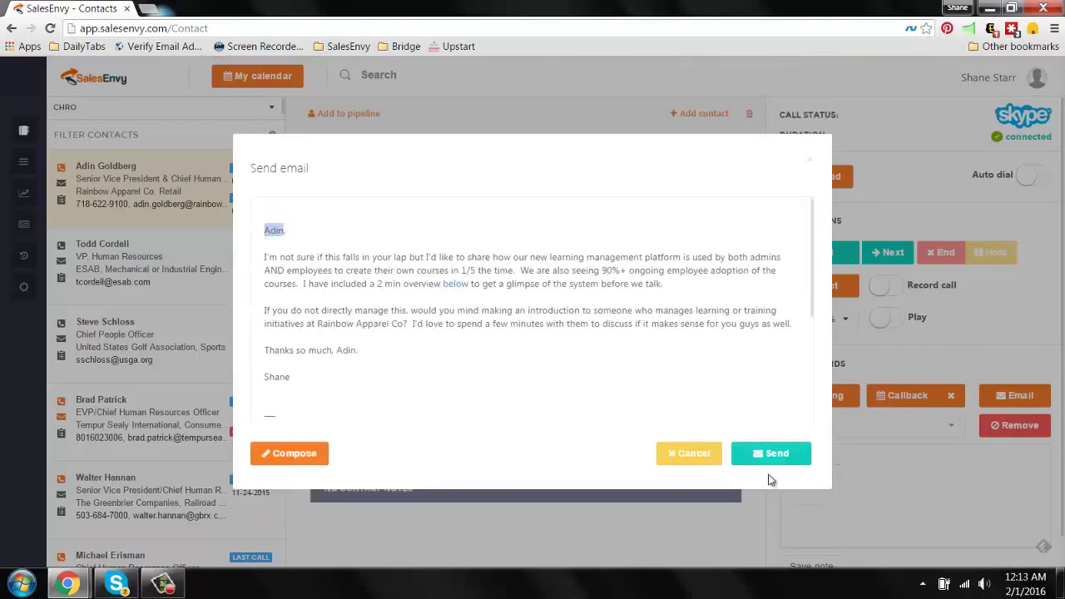
left_click(703, 470)
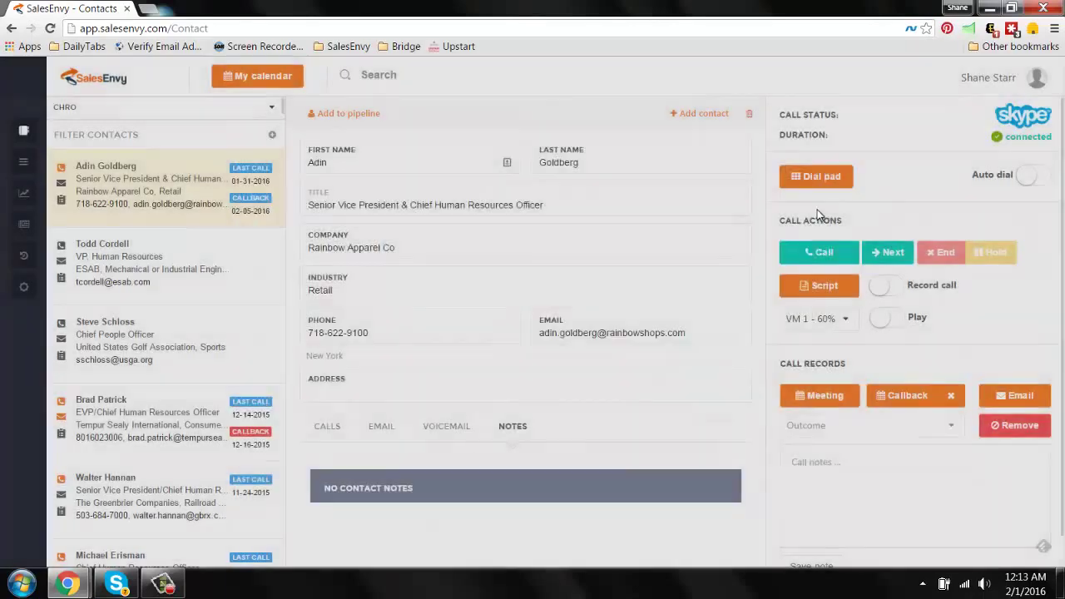
- Review the call outcome options for the Rainbow Apparel Co contact without choosing one
left_click(877, 433)
scroll(840, 483, "down", 1)
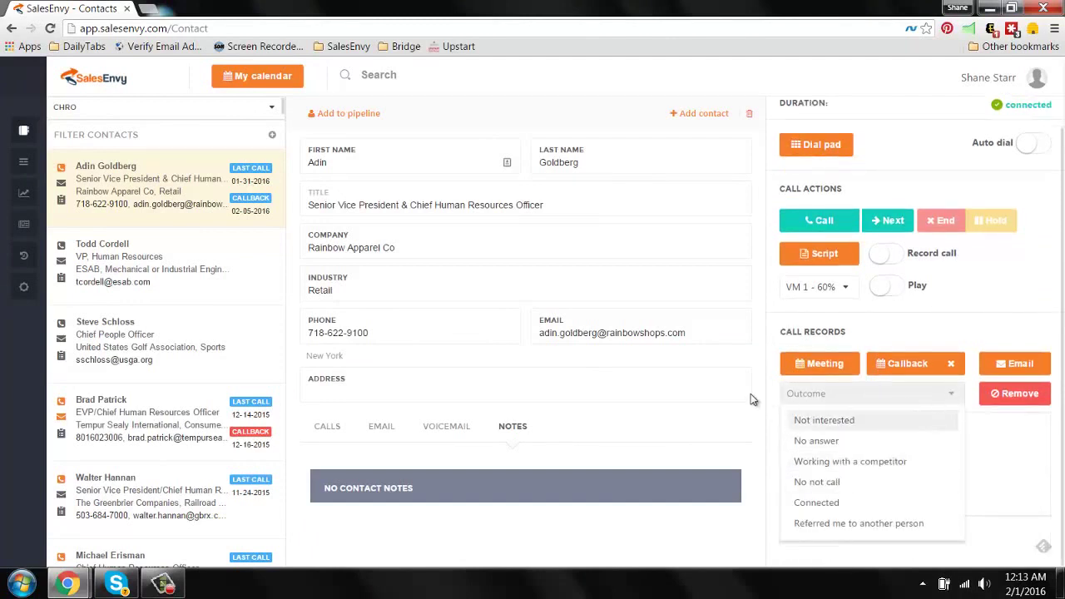
left_click(914, 404)
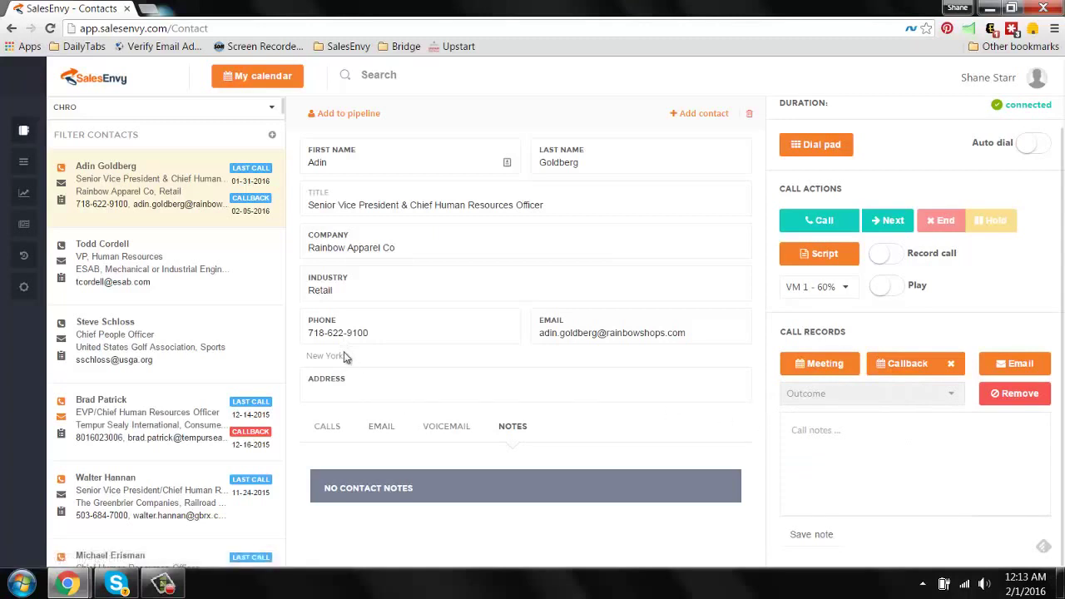
- Highlight the Rainbow Apparel Co contact's location and the area code of the phone number
left_click_drag(346, 356, 305, 357)
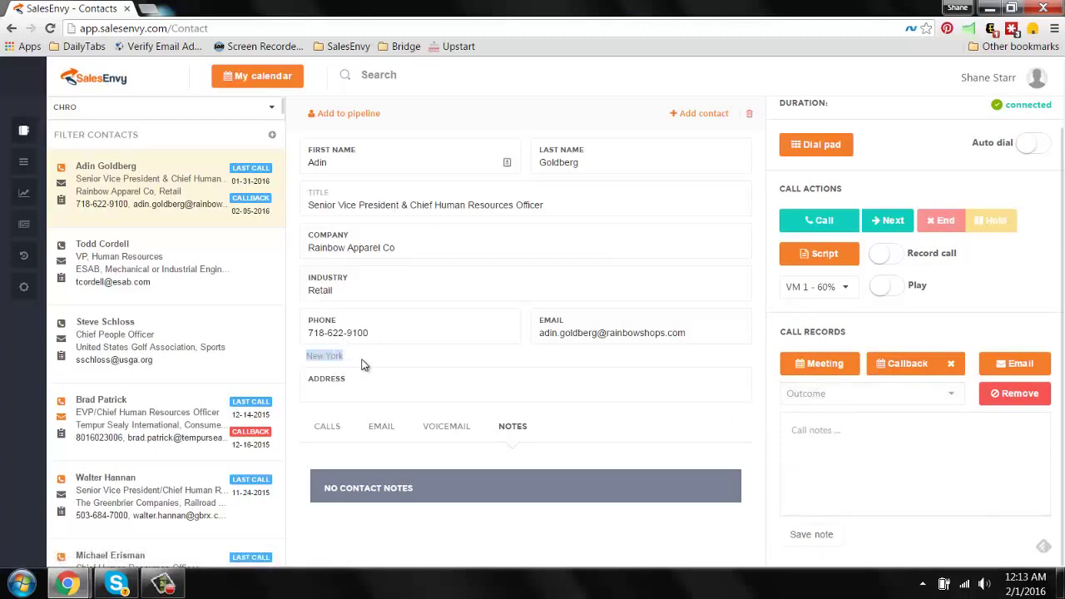
left_click(304, 333)
left_click_drag(304, 332, 318, 334)
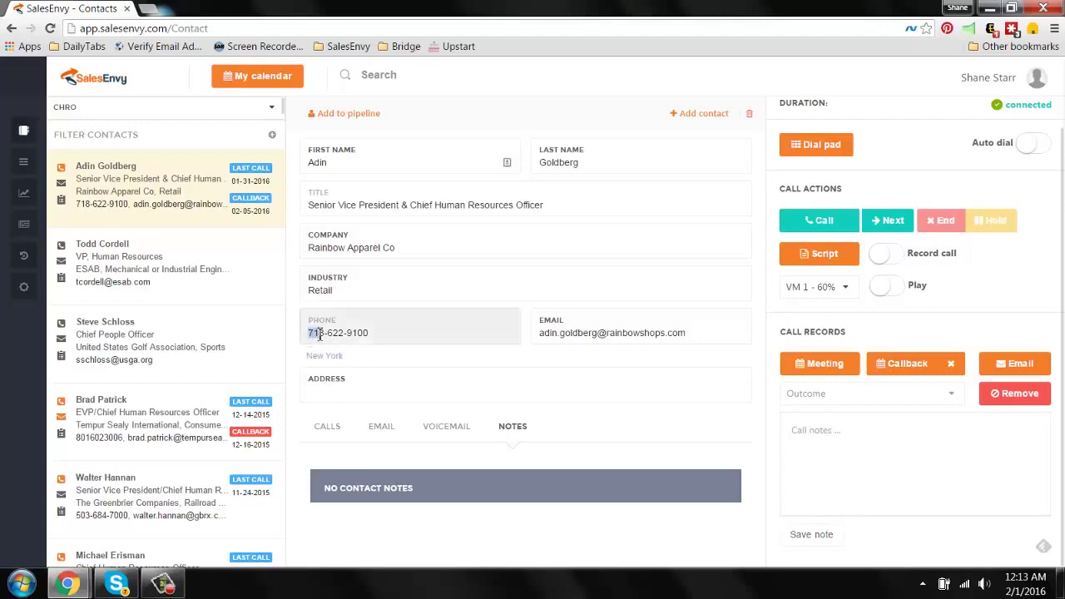
- Expand the contact filter and review the available sort fields without applying a sort
left_click(273, 134)
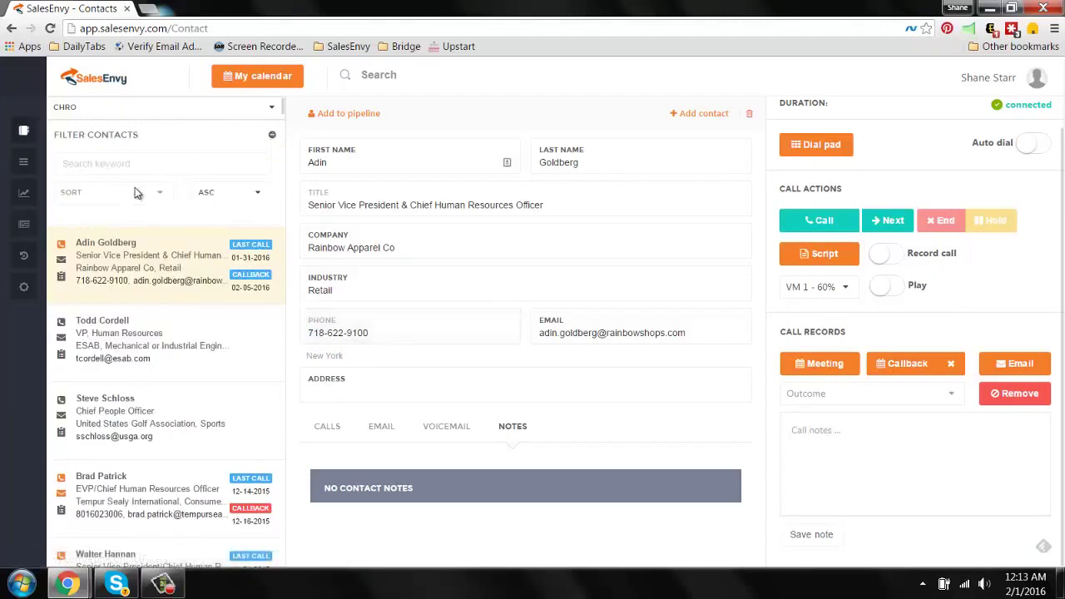
left_click(135, 193)
scroll(129, 280, "down", 3)
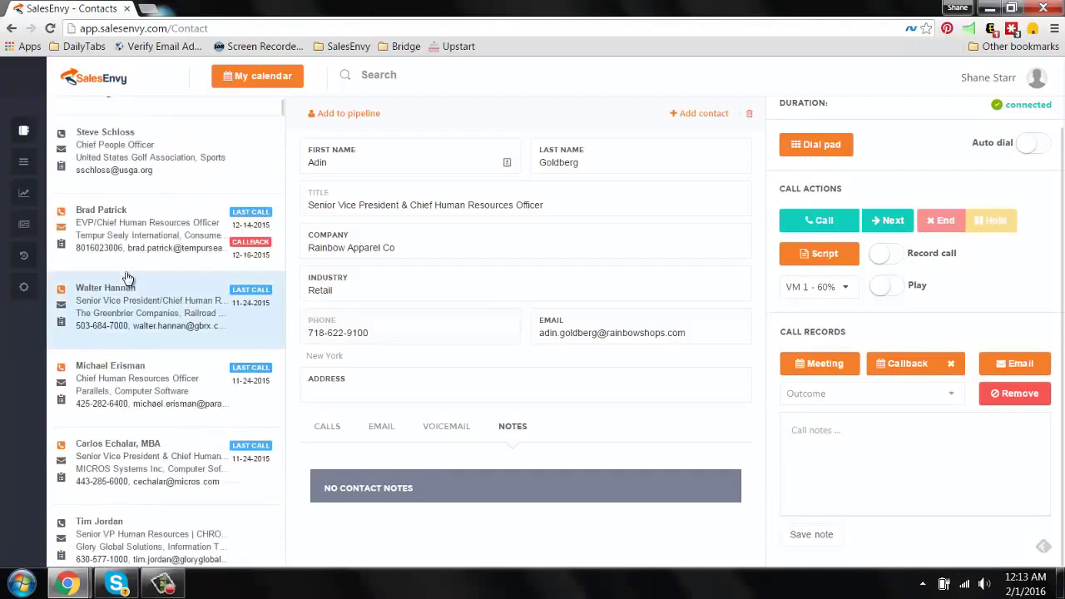
scroll(164, 266, "up", 3)
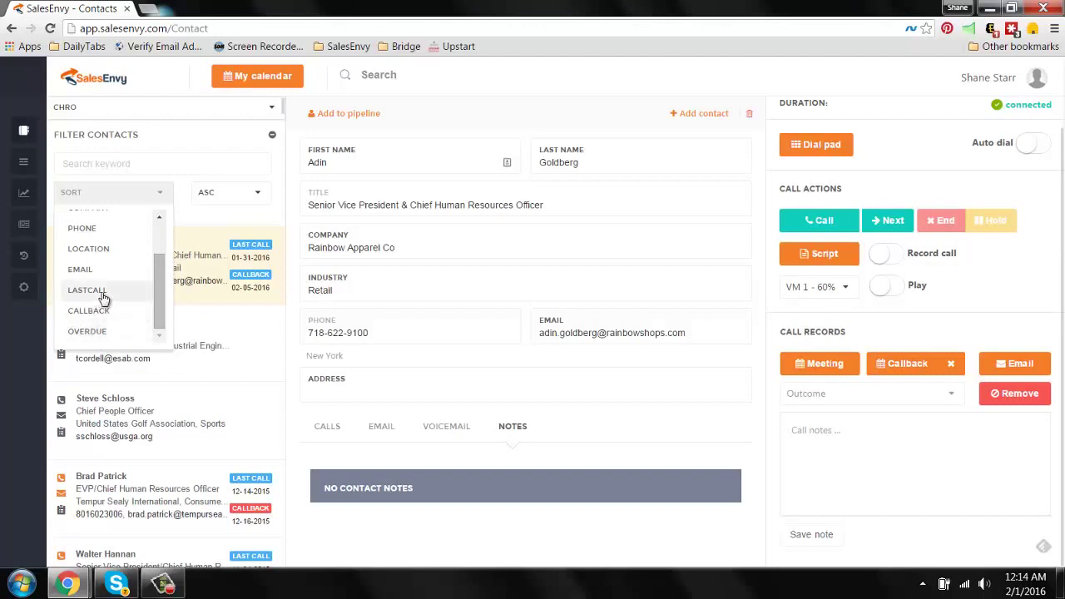
left_click_drag(154, 301, 148, 245)
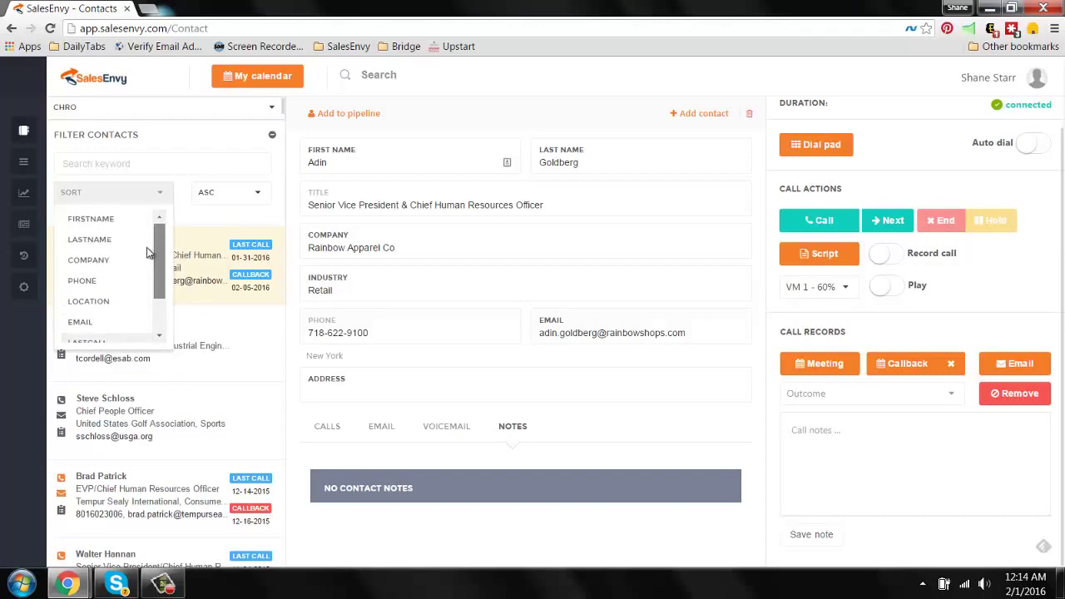
left_click(185, 204)
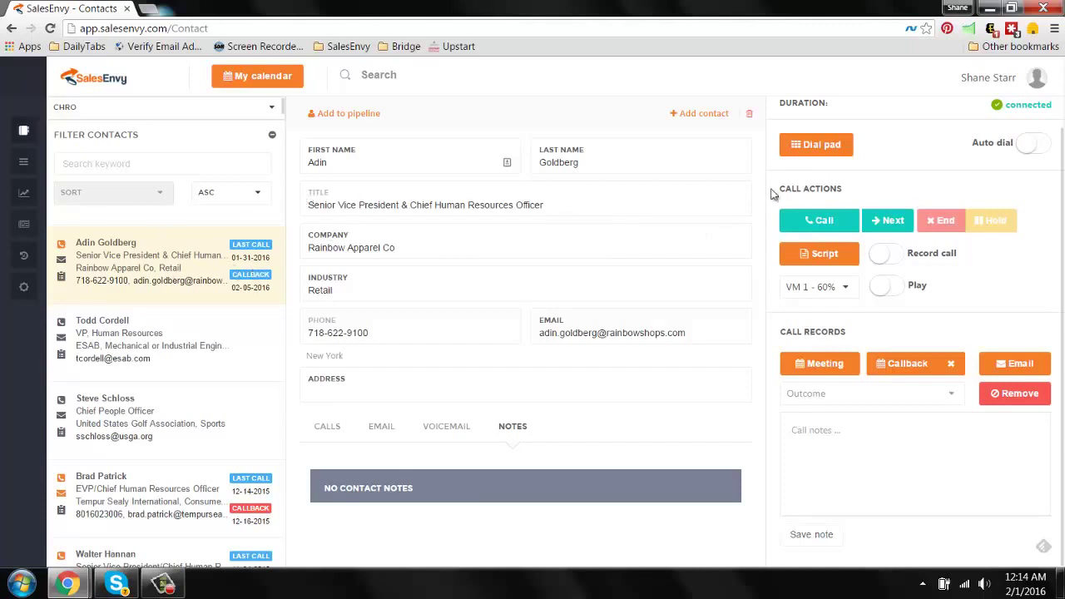
- Call the Rainbow Apparel Co contact through Skype, hang up, and minimize the Skype window
left_click(804, 221)
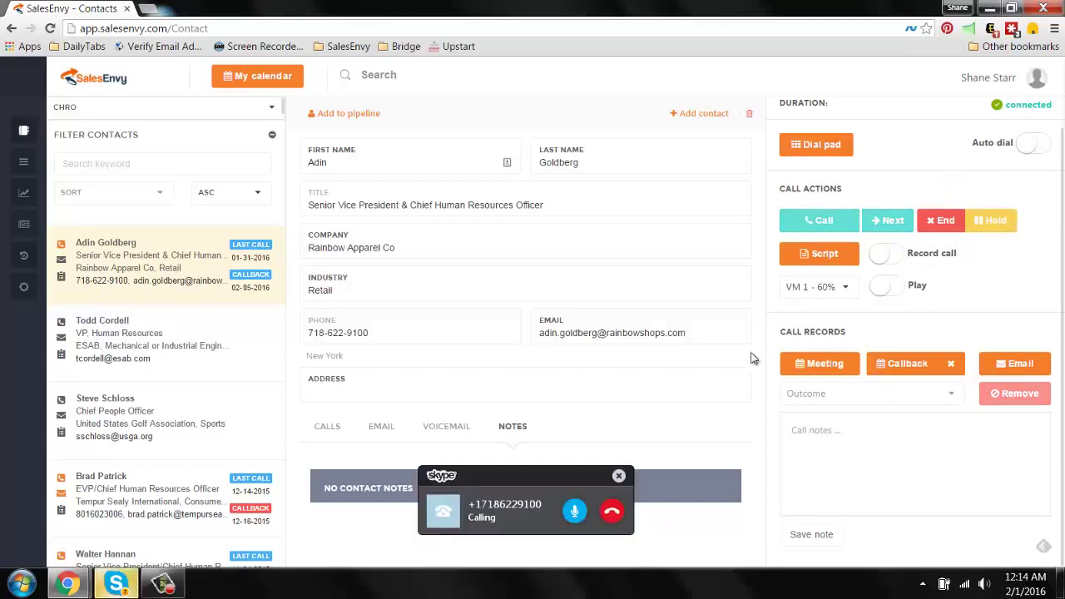
left_click(611, 511)
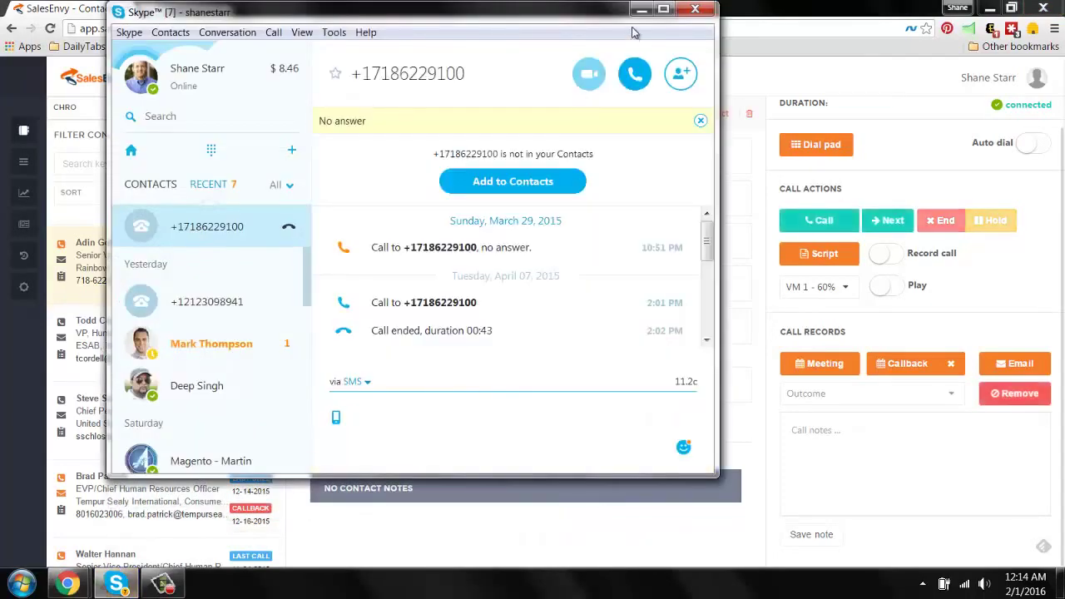
left_click(641, 10)
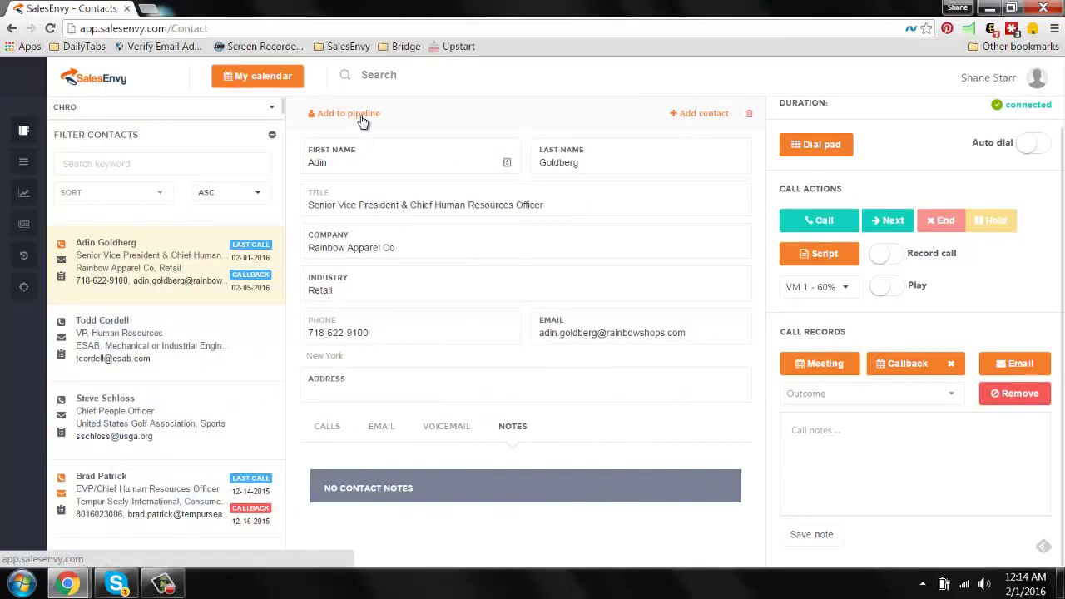
- Collapse the contact filter and assign the Rainbow Apparel Co contact to the third stage of the Sales Funnel pipeline
left_click(272, 134)
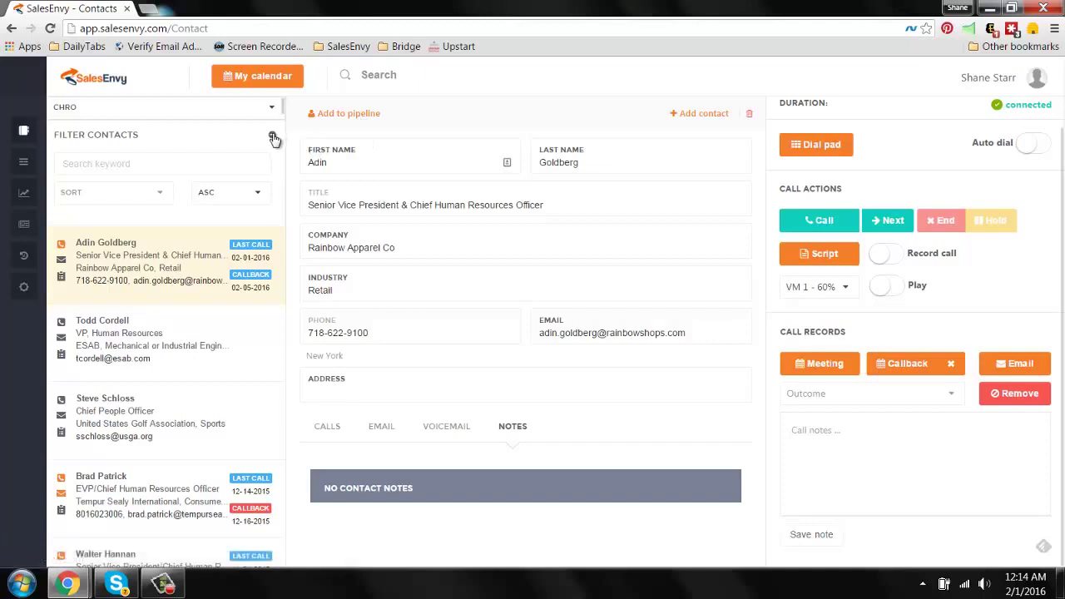
left_click(346, 115)
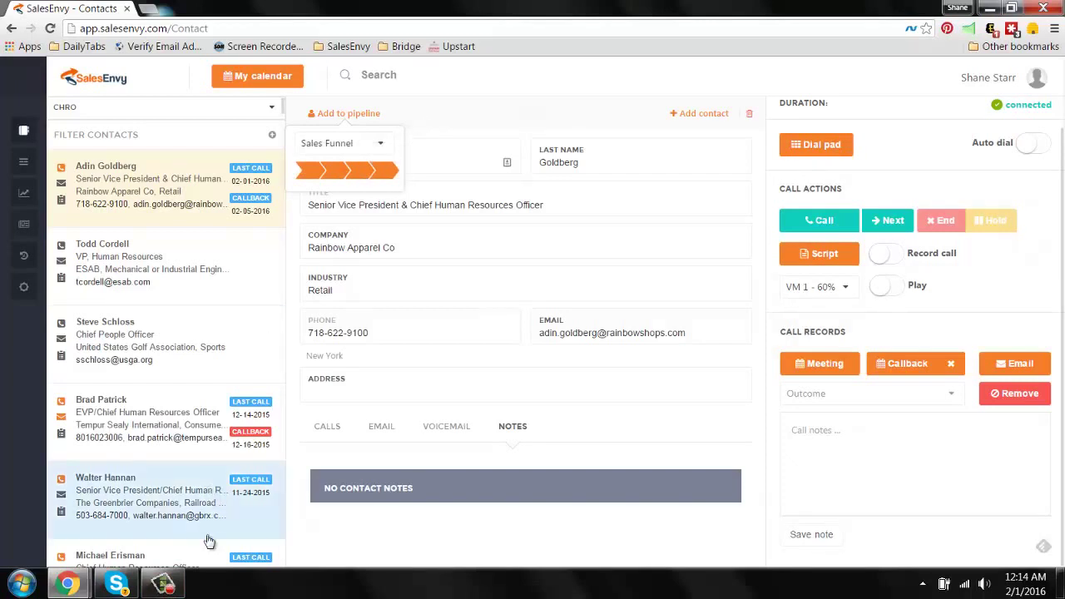
left_click(170, 586)
left_click(171, 585)
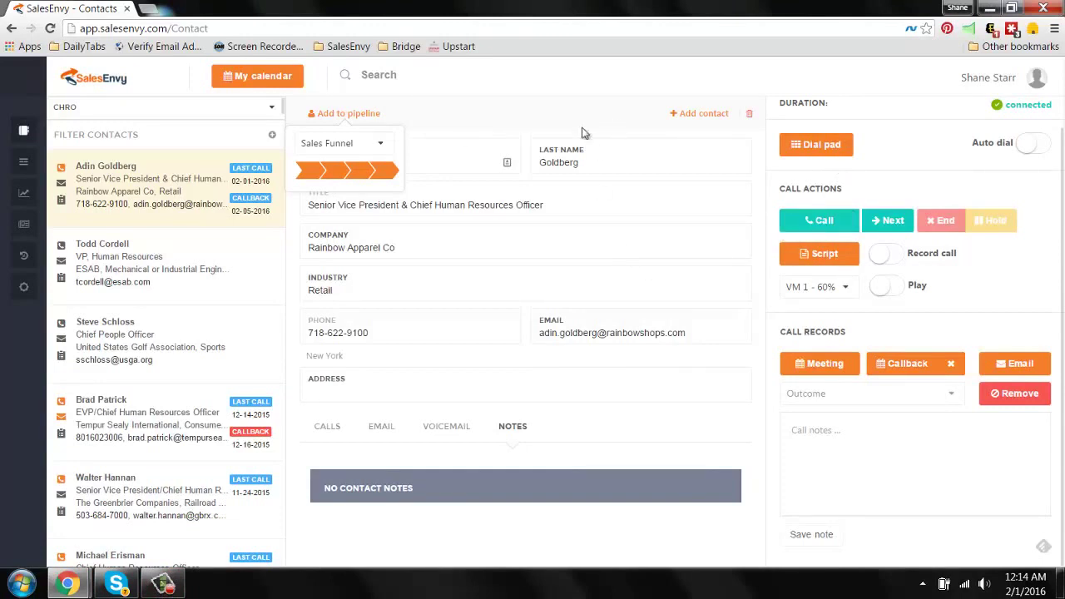
left_click(365, 168)
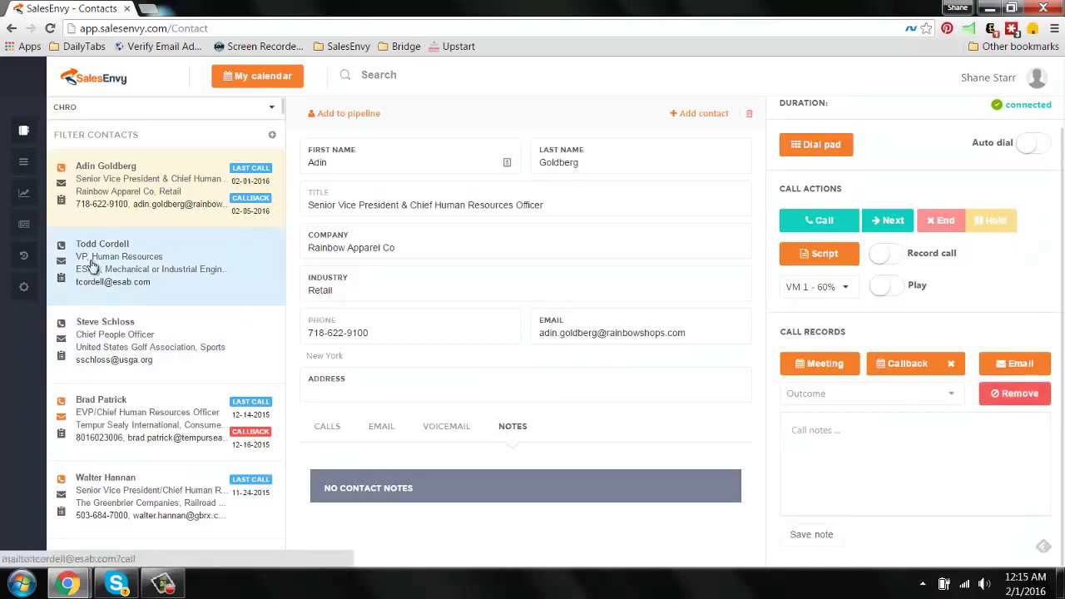
- Open the History page and review its campaign and date filters and the call history list
mouse_move(30, 266)
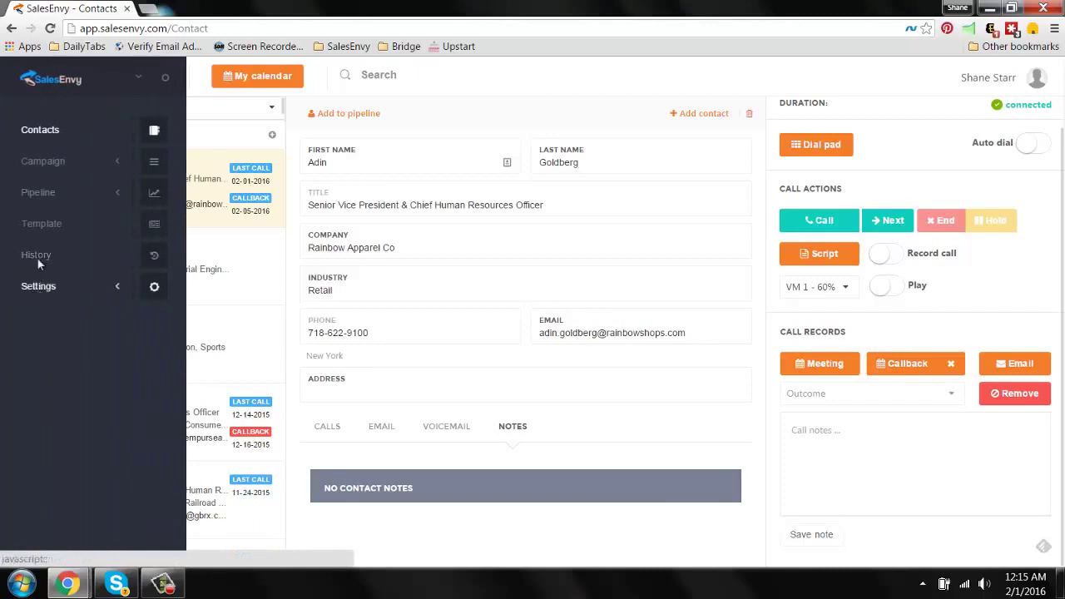
left_click(37, 254)
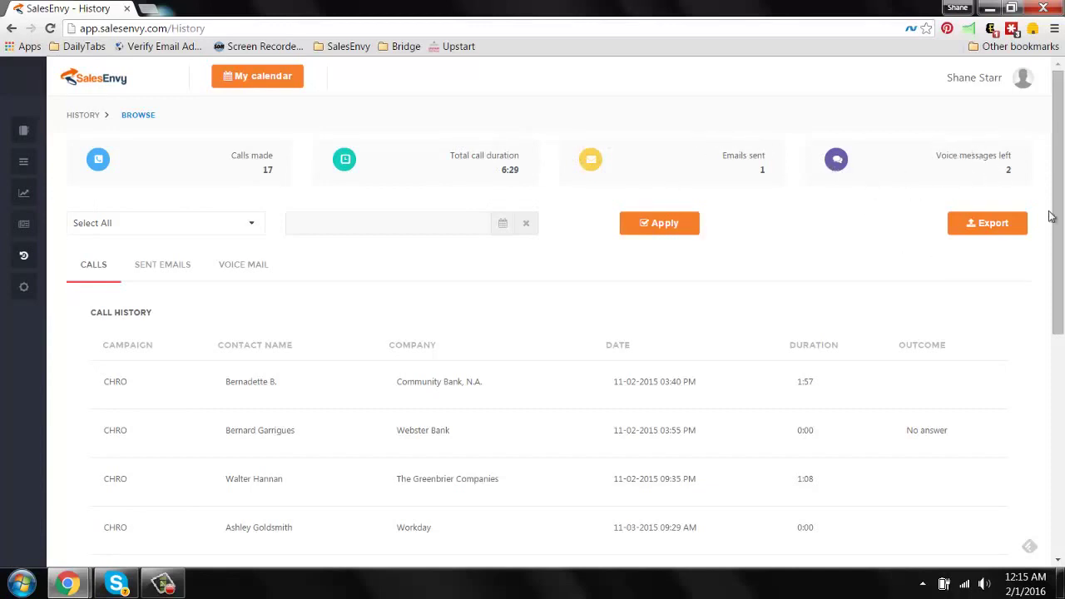
left_click(255, 234)
left_click(338, 245)
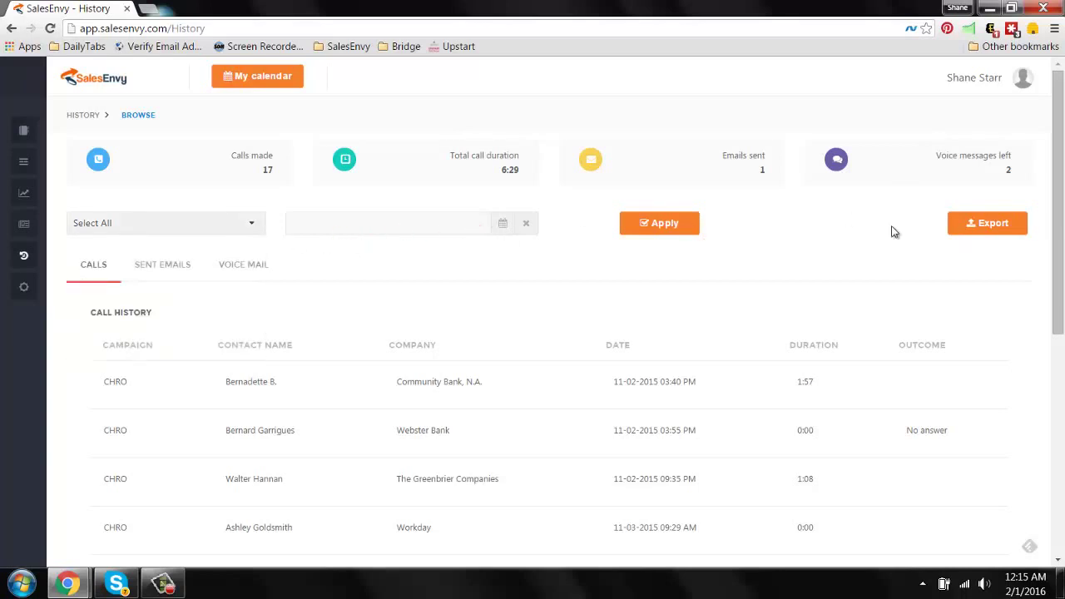
scroll(774, 255, "down", 5)
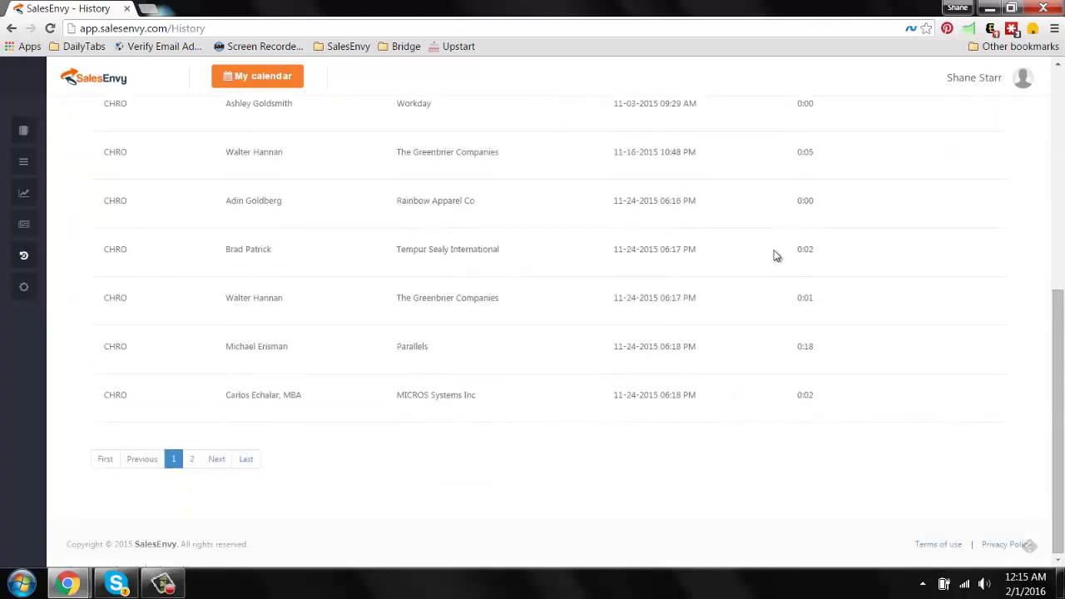
scroll(774, 256, "up", 5)
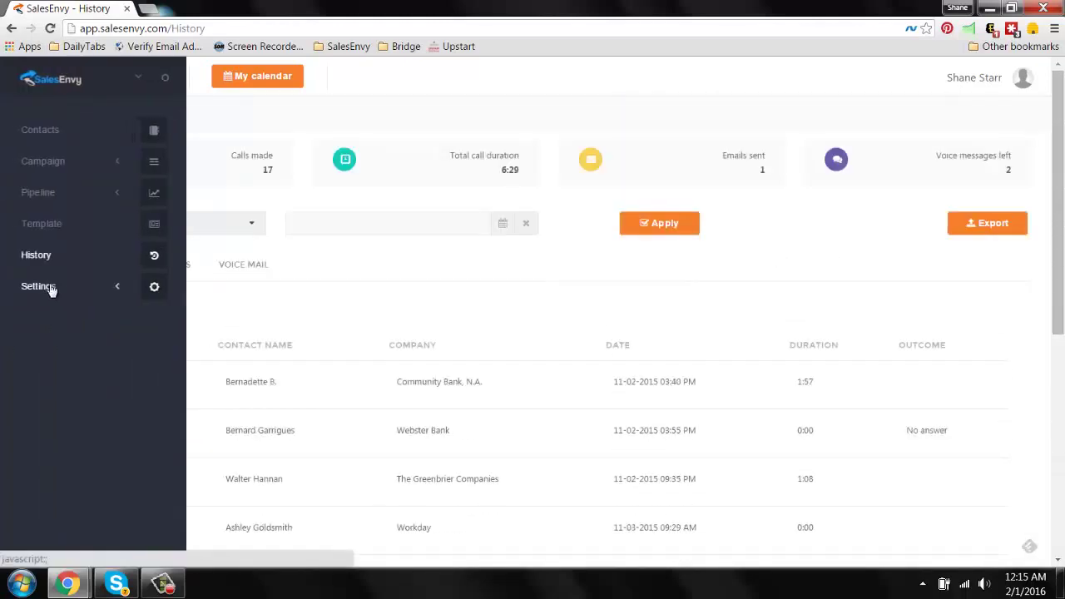
- Open the General settings and review the CRM settings and the Google calendar and email authorization
left_click(46, 287)
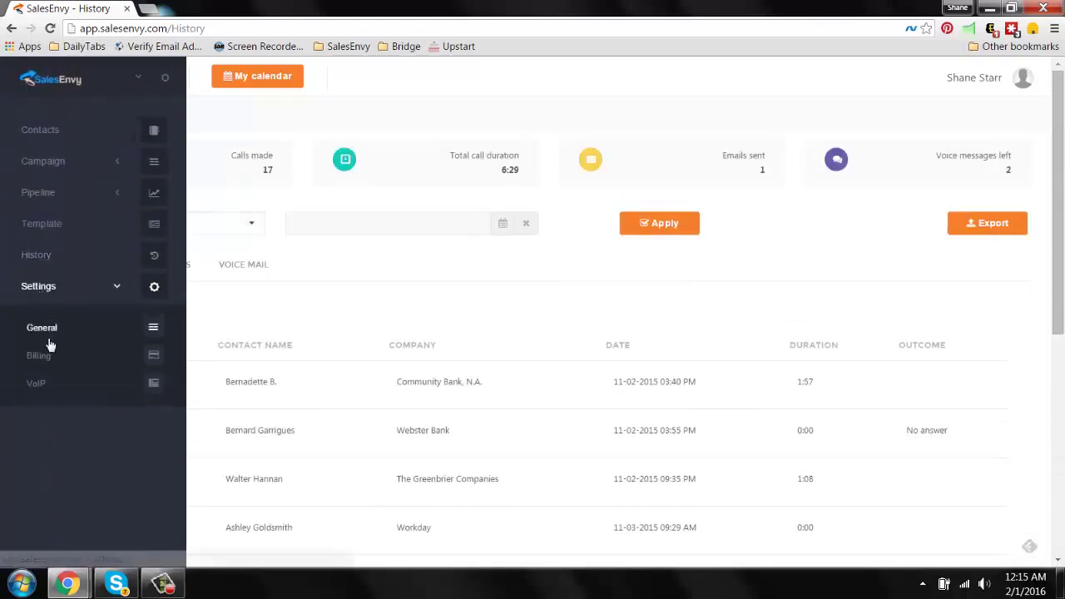
left_click(57, 330)
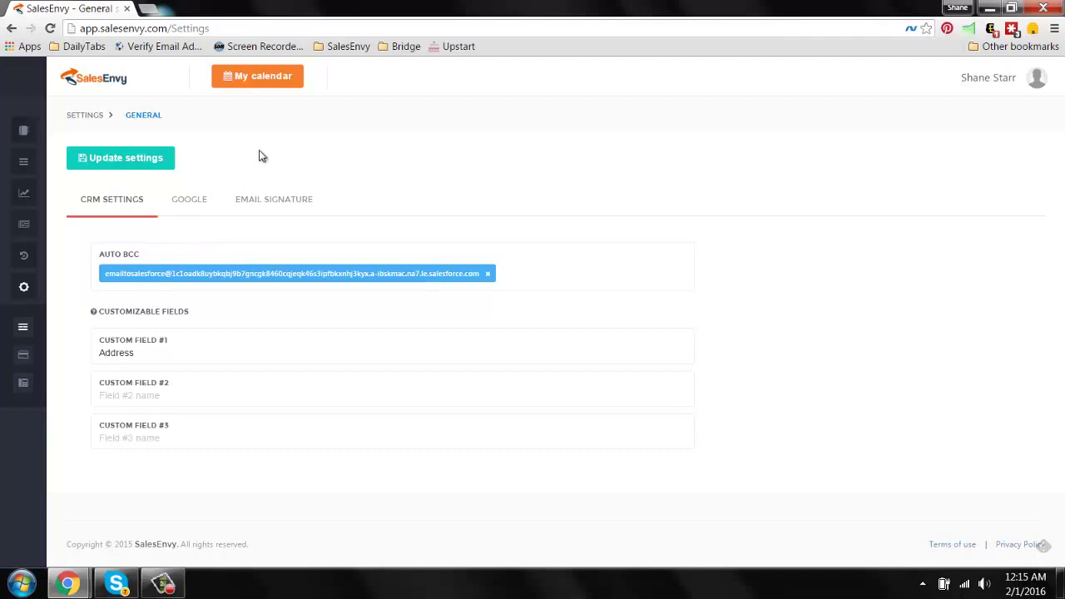
left_click(200, 206)
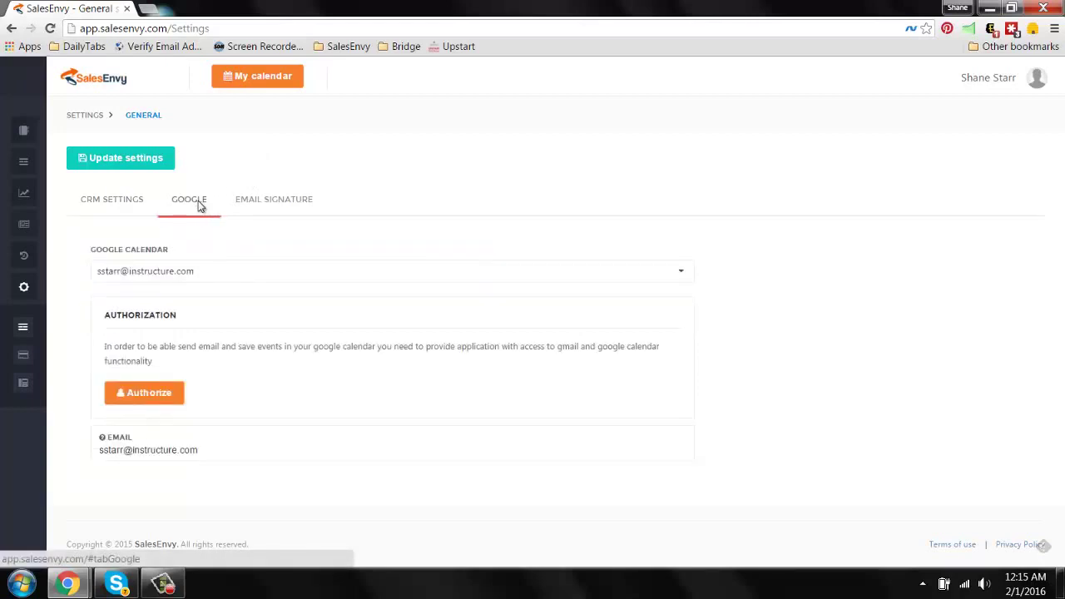
- Open the VoIP settings and check the Skype and SIP provider options without saving
mouse_move(19, 289)
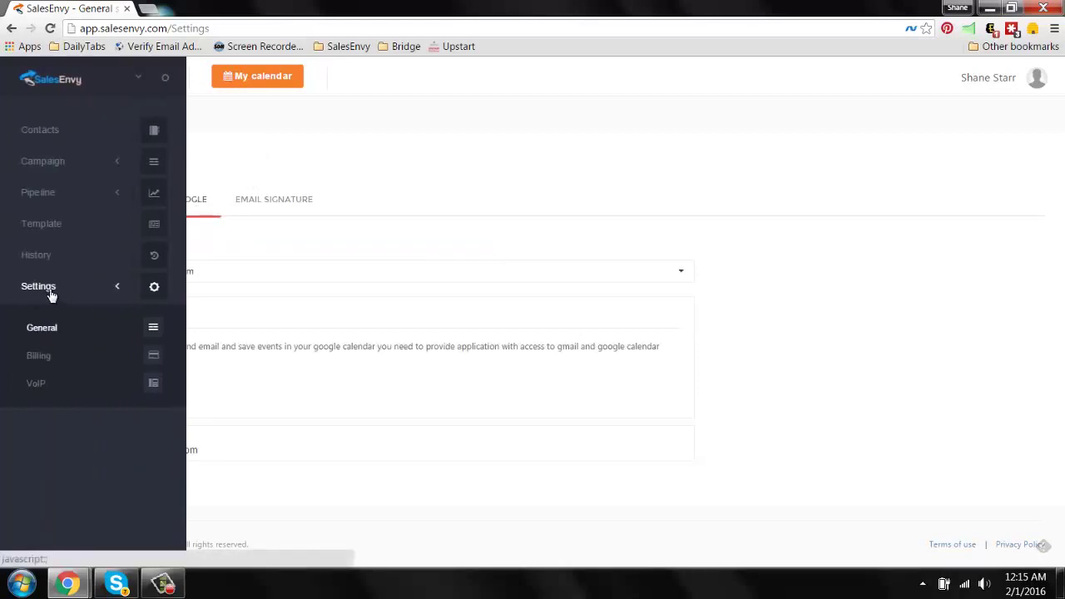
left_click(50, 293)
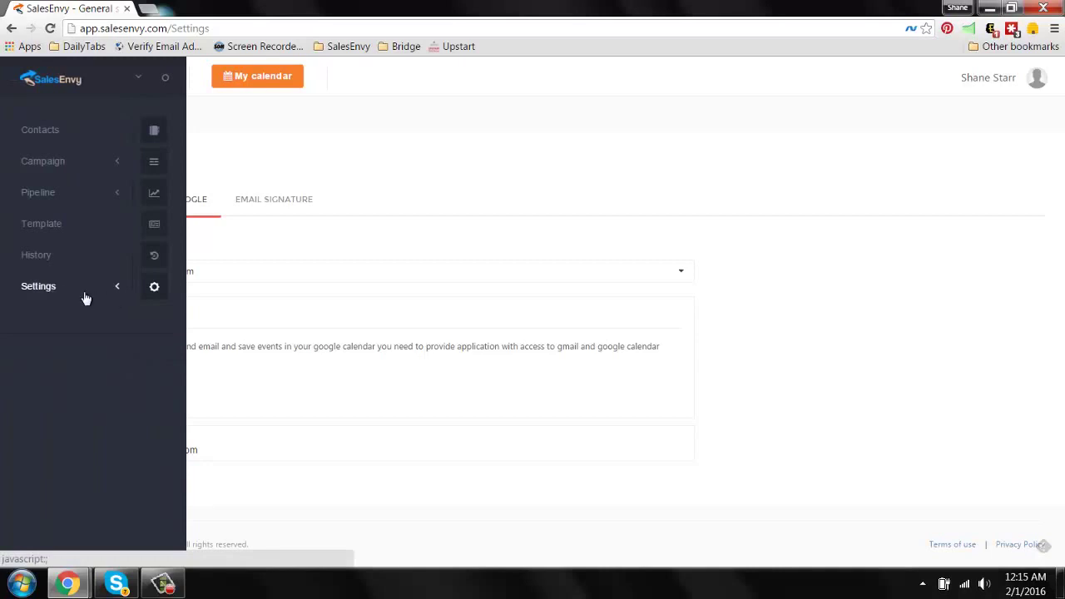
left_click(69, 288)
left_click(33, 384)
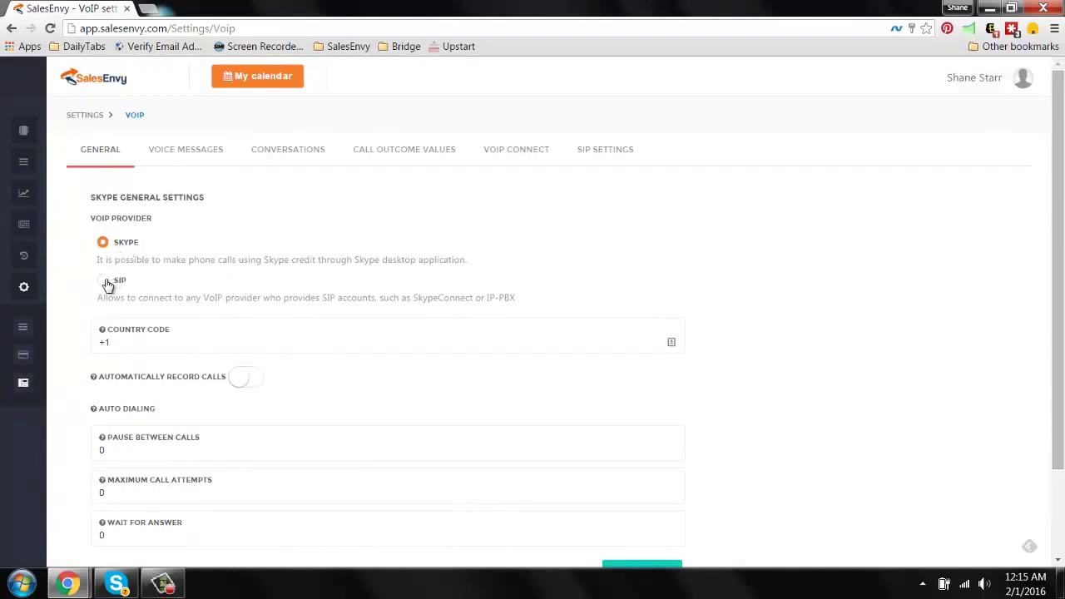
left_click(104, 280)
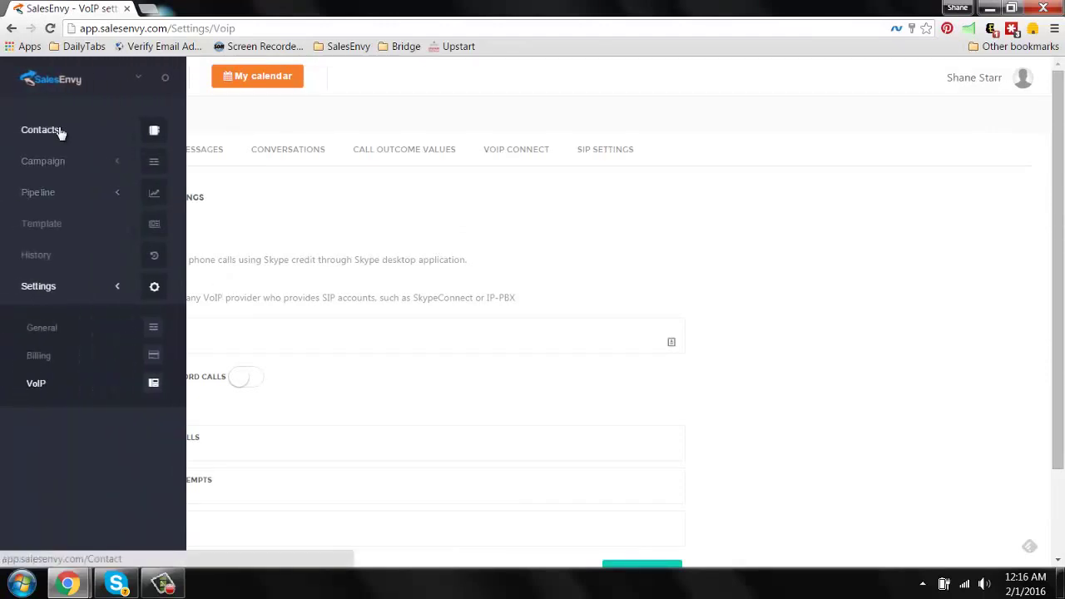
- Return to the Contacts page and open the Rainbow Apparel Co contact in the CHRO campaign
left_click(61, 129)
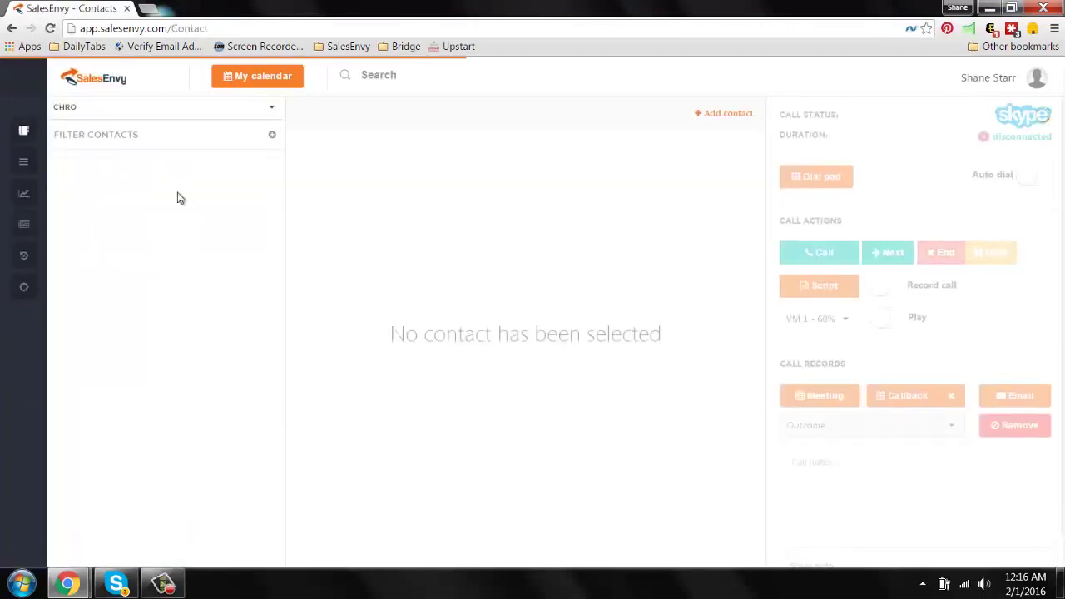
left_click(178, 198)
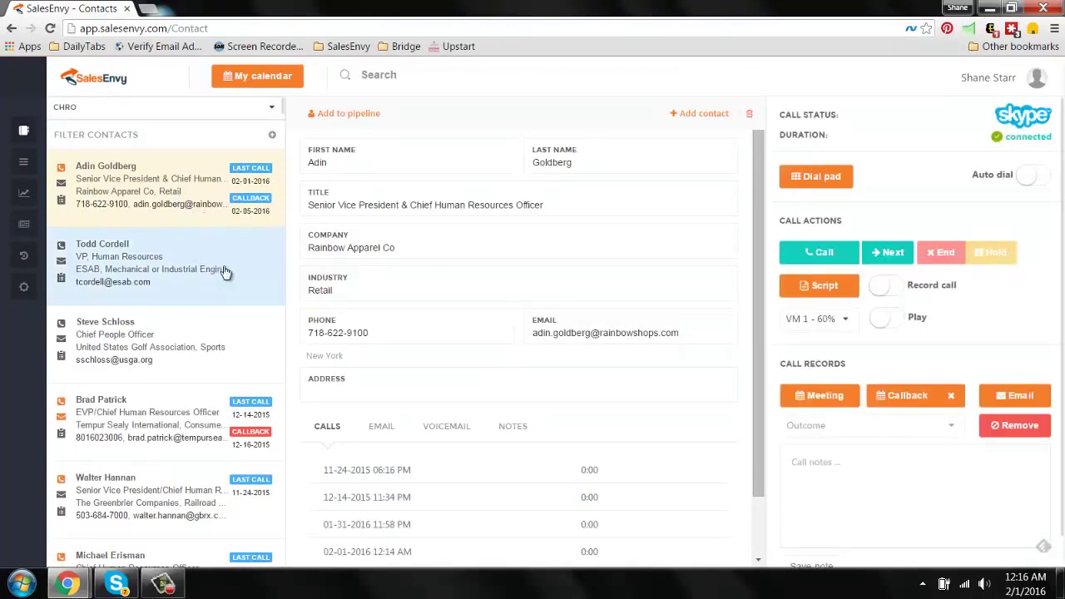
scroll(225, 273, "down", 3)
scroll(226, 273, "up", 3)
mouse_move(36, 228)
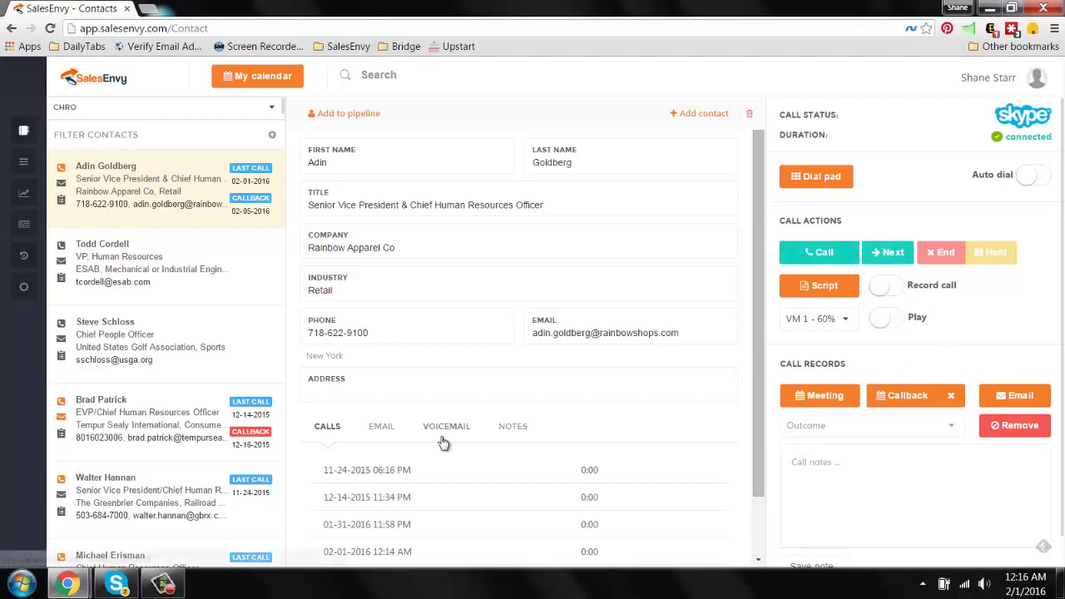
left_click(162, 583)
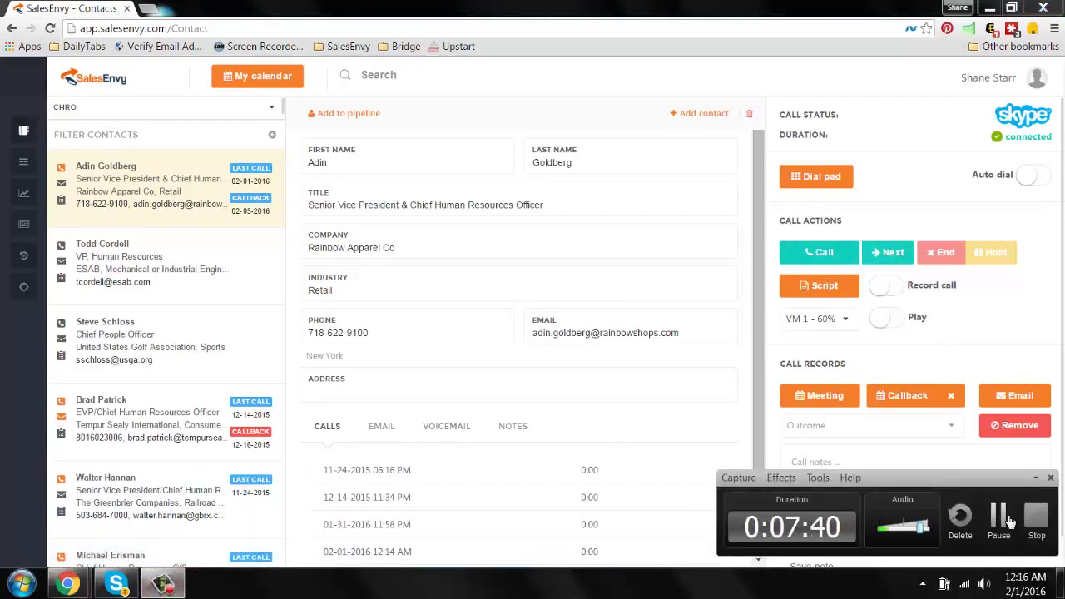